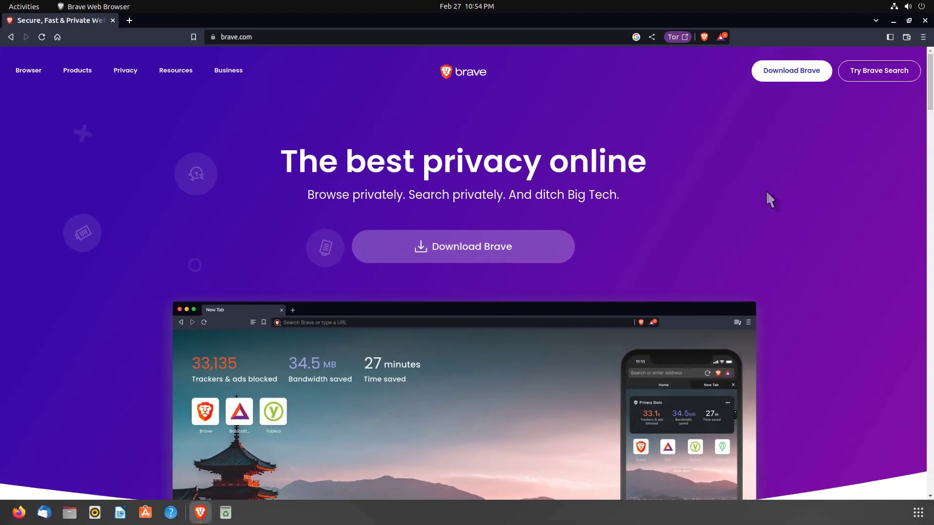
- Scroll the brave.com homepage down to the Brave vs. Chrome, DDG, Edge, Firefox, Safari comparison table
scroll(766, 193, down, 2)
scroll(766, 193, down, 2)
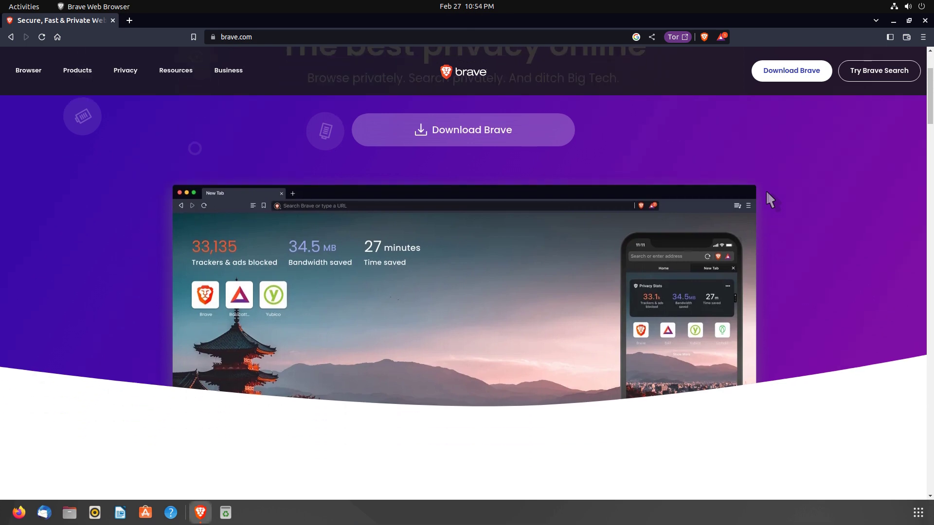
scroll(766, 194, down, 2)
scroll(767, 194, down, 2)
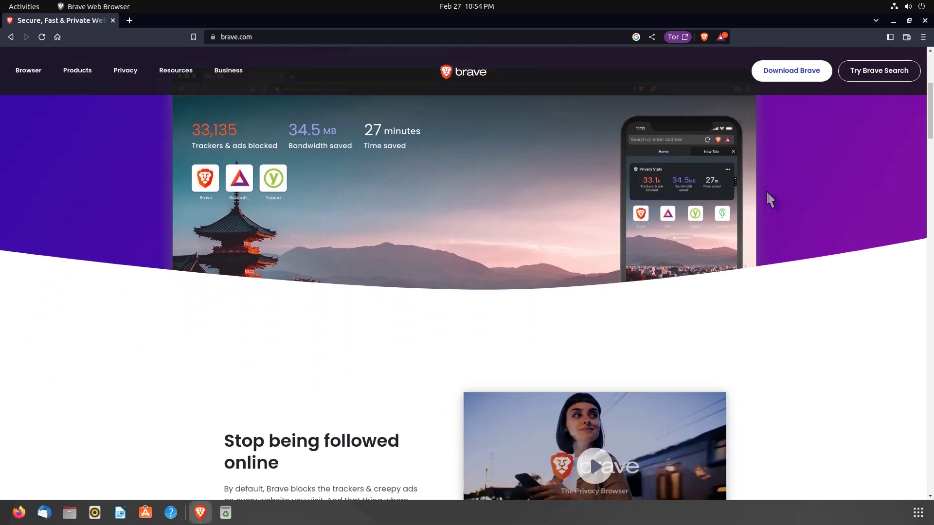
scroll(766, 193, down, 2)
scroll(767, 192, down, 2)
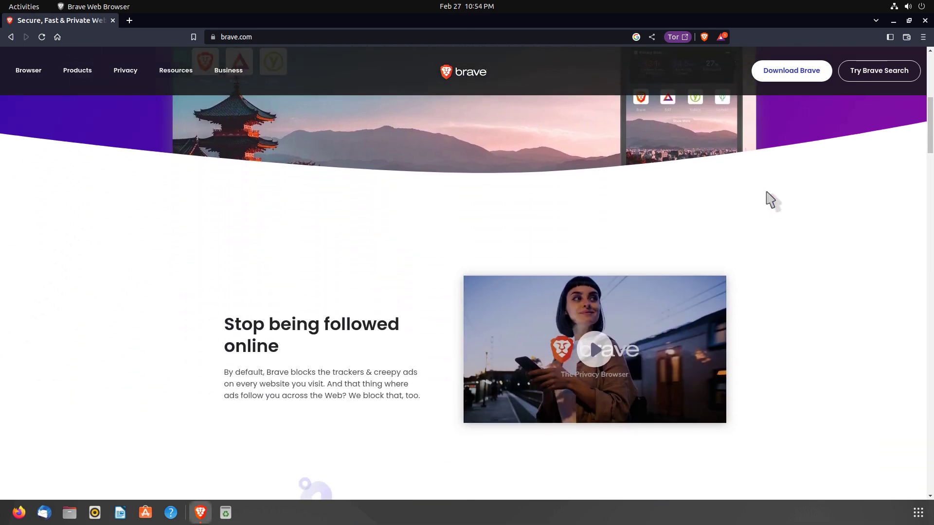
scroll(766, 192, down, 2)
scroll(767, 192, down, 2)
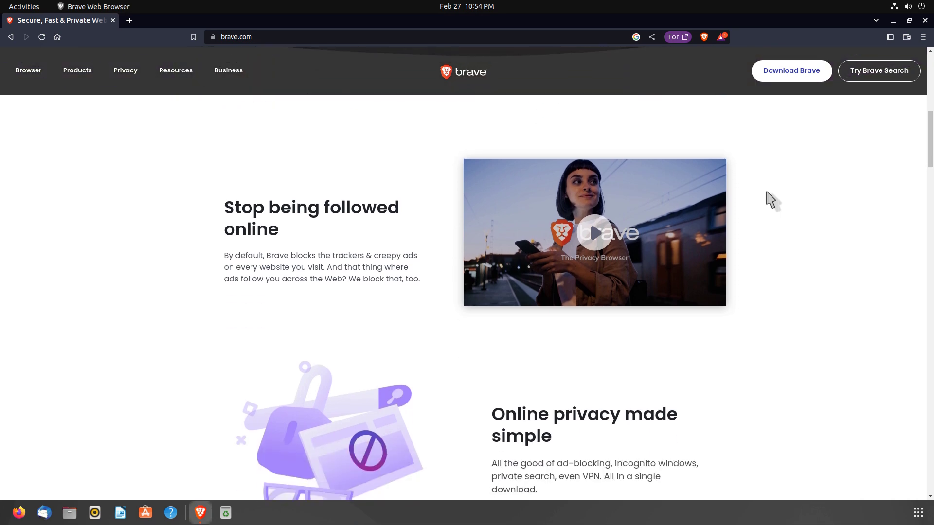
scroll(770, 199, down, 1)
scroll(771, 199, down, 1)
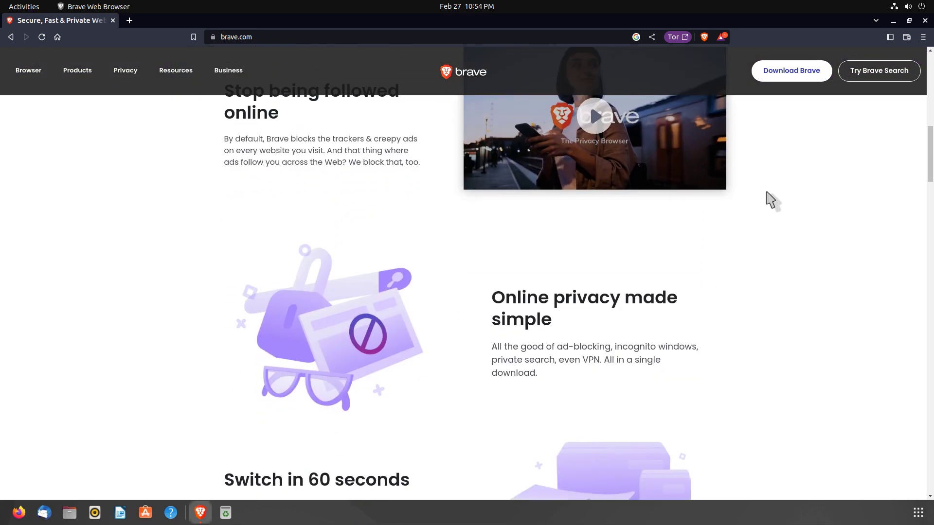
scroll(770, 200, down, 2)
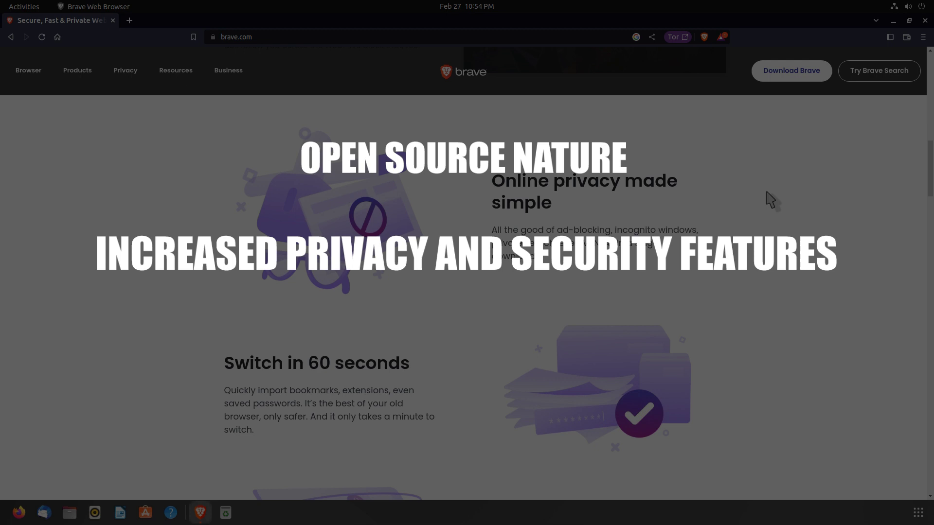
scroll(771, 200, down, 1)
scroll(767, 194, down, 1)
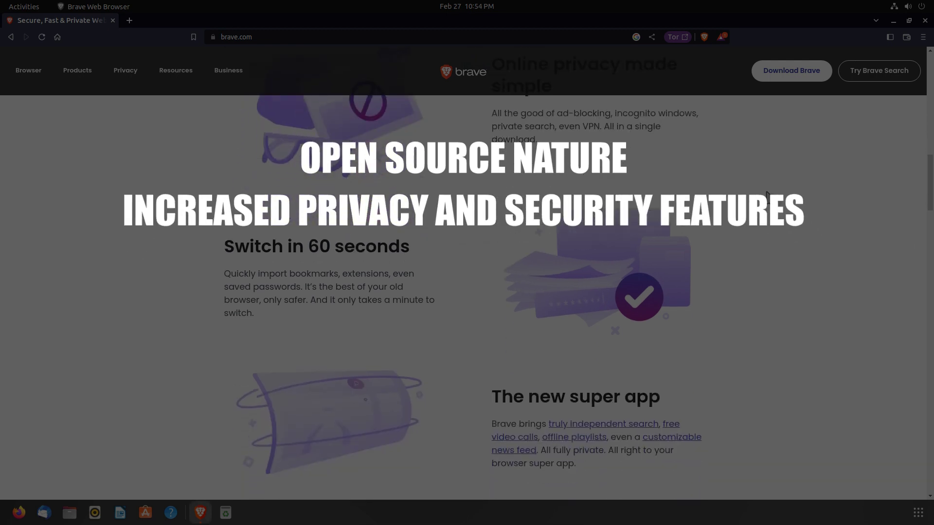
scroll(767, 194, down, 1)
scroll(767, 194, down, 1)
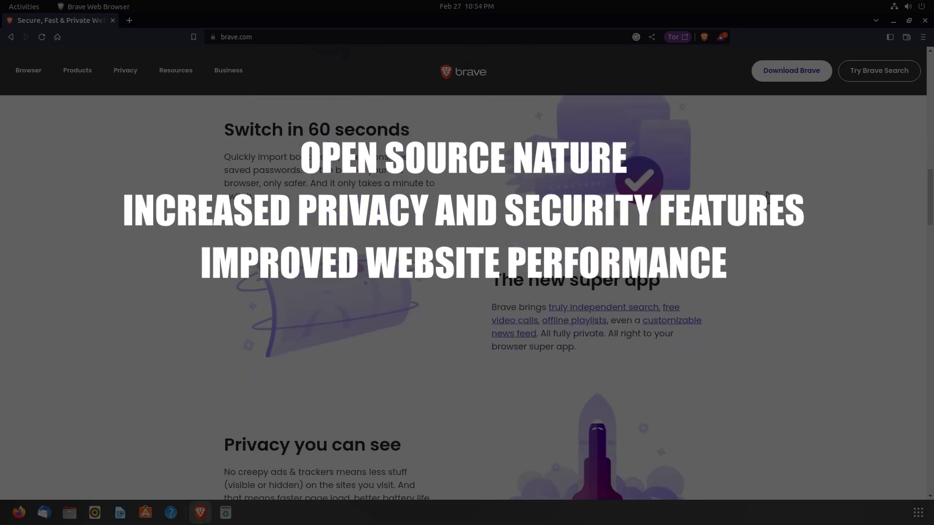
scroll(767, 195, down, 1)
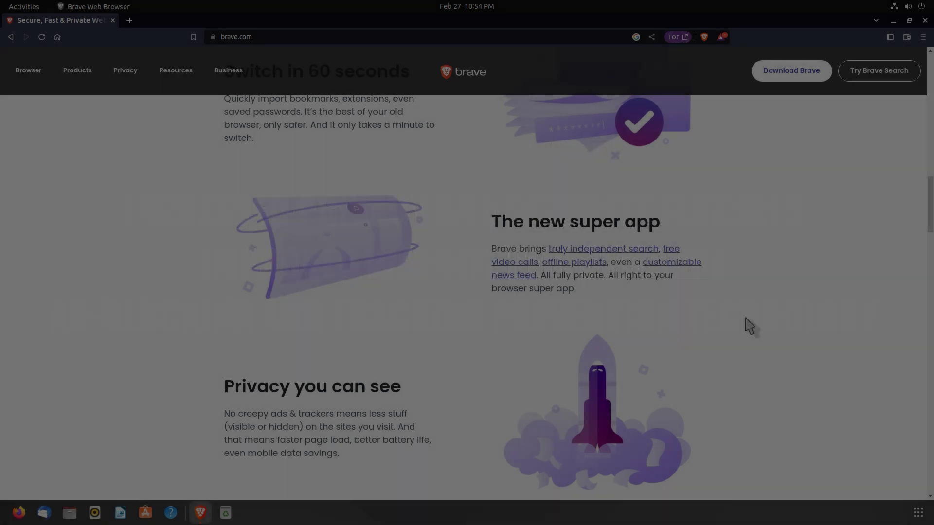
scroll(751, 326, down, 1)
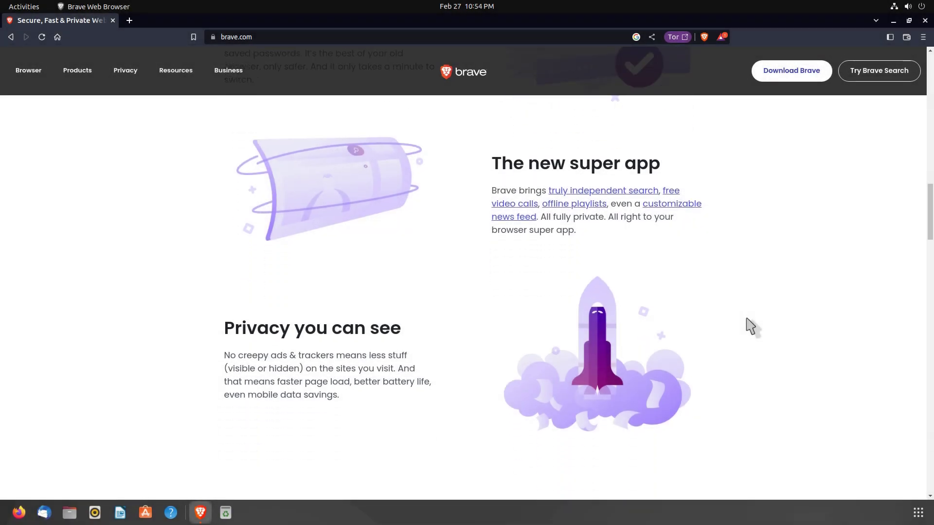
scroll(752, 326, down, 3)
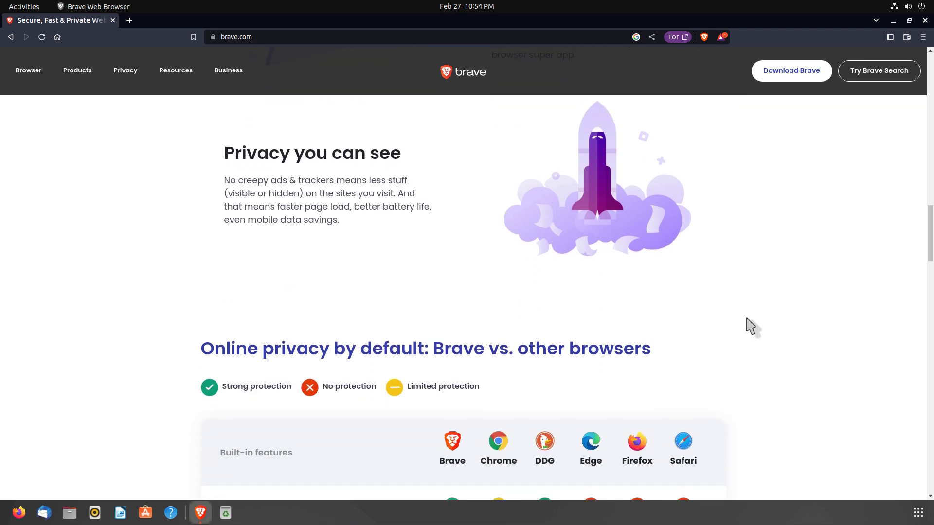
scroll(751, 327, down, 4)
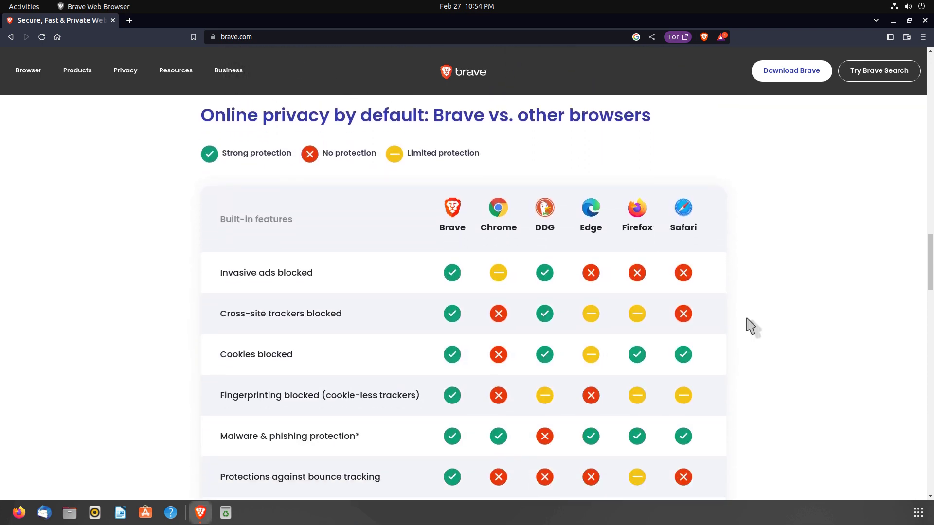
scroll(751, 327, down, 1)
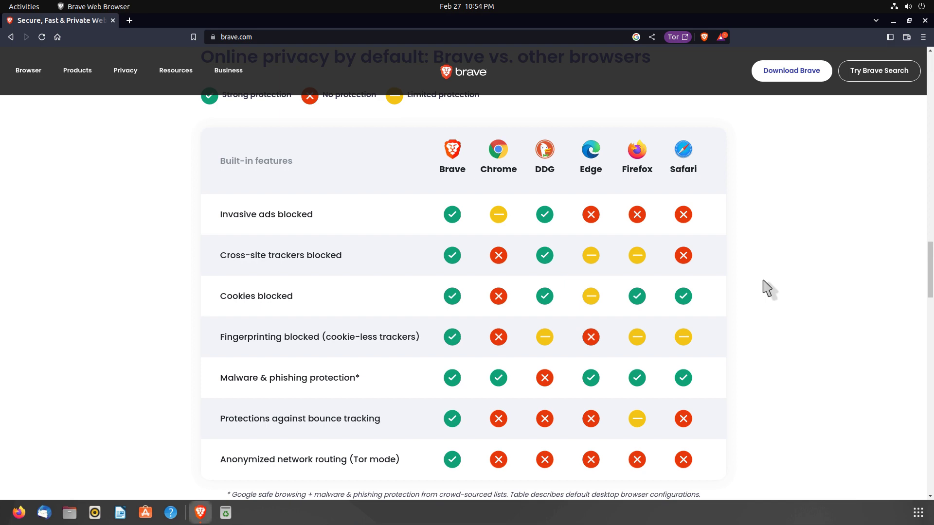
- Scroll past Advanced features and the FAQ list to the Resources, Browser and Contact footer
scroll(767, 288, down, 8)
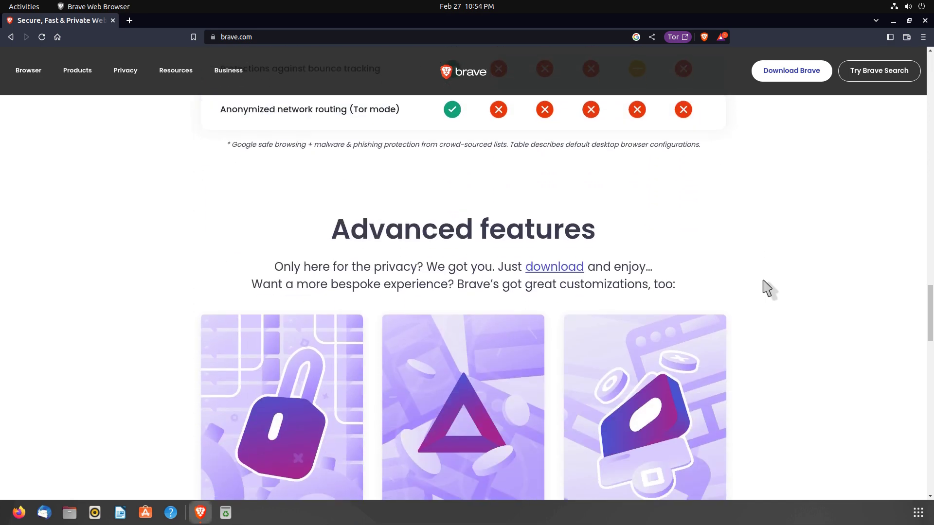
scroll(766, 288, down, 1)
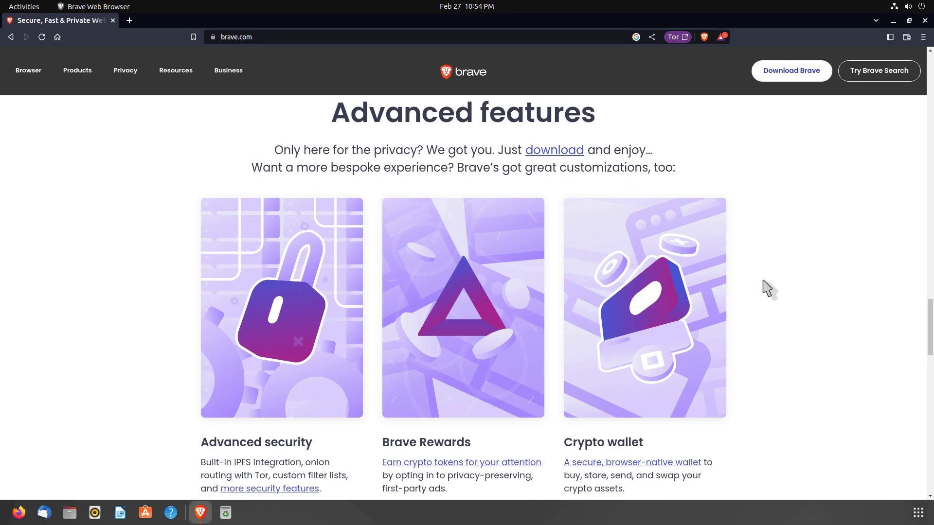
scroll(767, 288, down, 7)
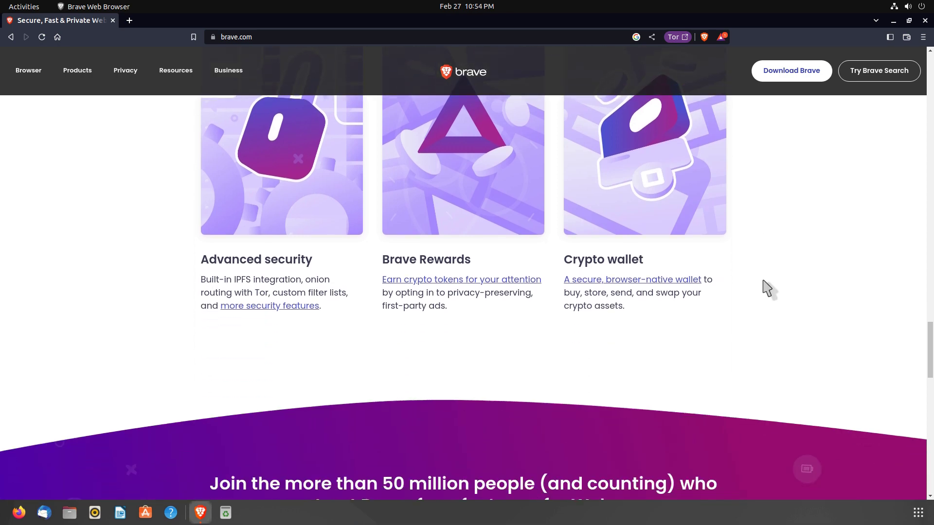
scroll(763, 282, down, 1)
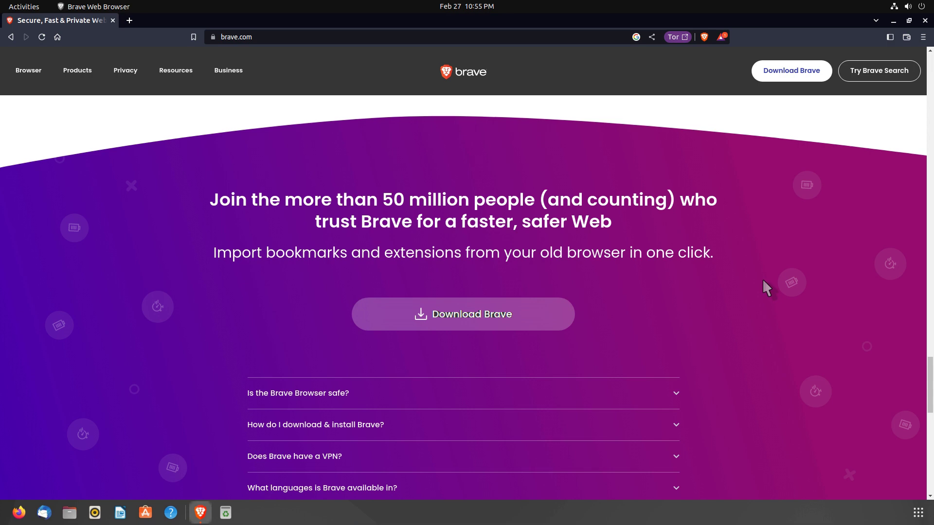
scroll(763, 282, down, 4)
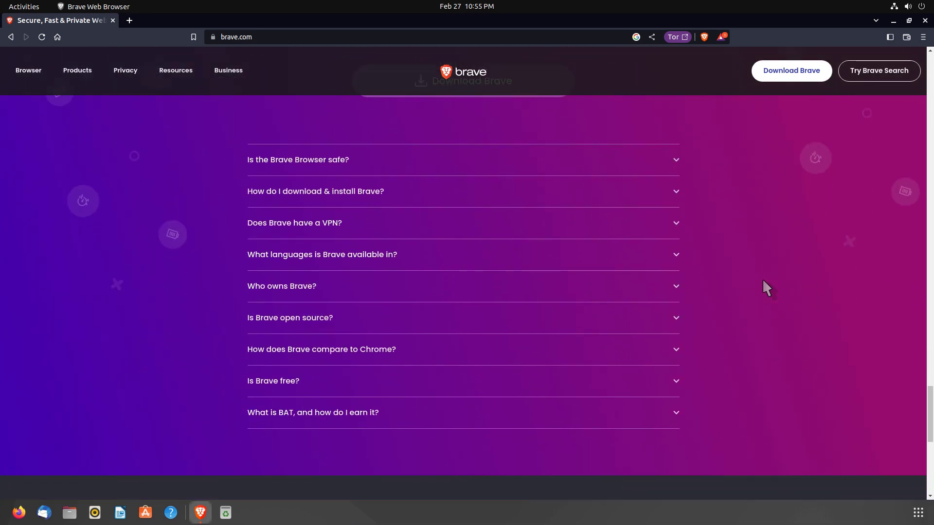
scroll(763, 282, down, 3)
scroll(766, 287, down, 3)
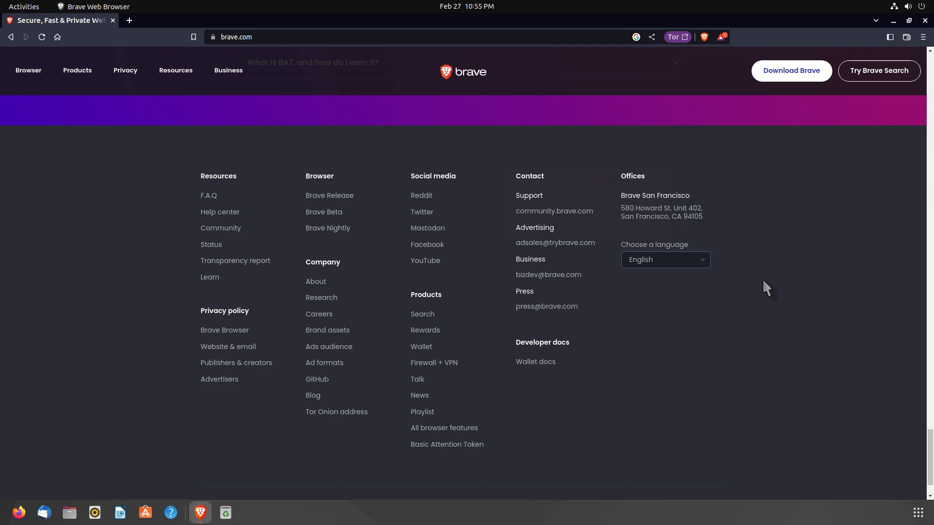
- Go to Browser > Linux to reach the Installing Brave on Linux page
click(28, 70)
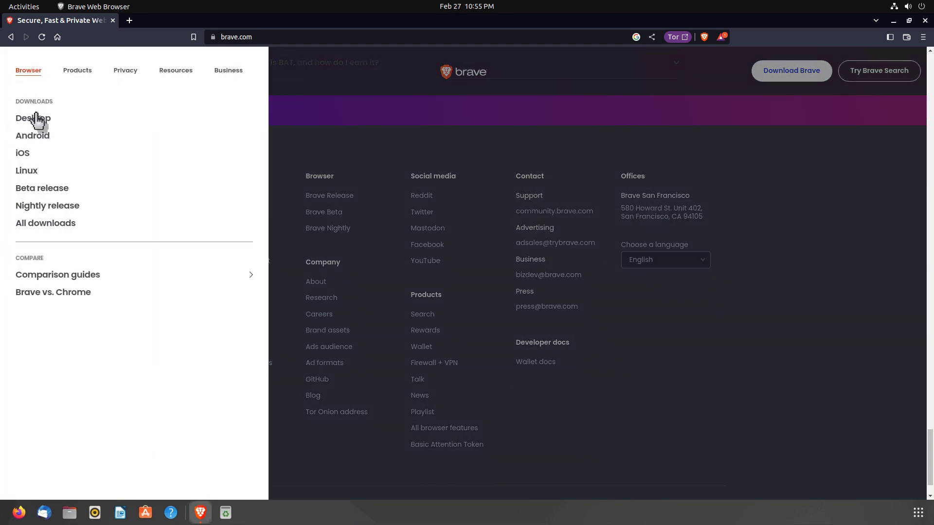
click(28, 170)
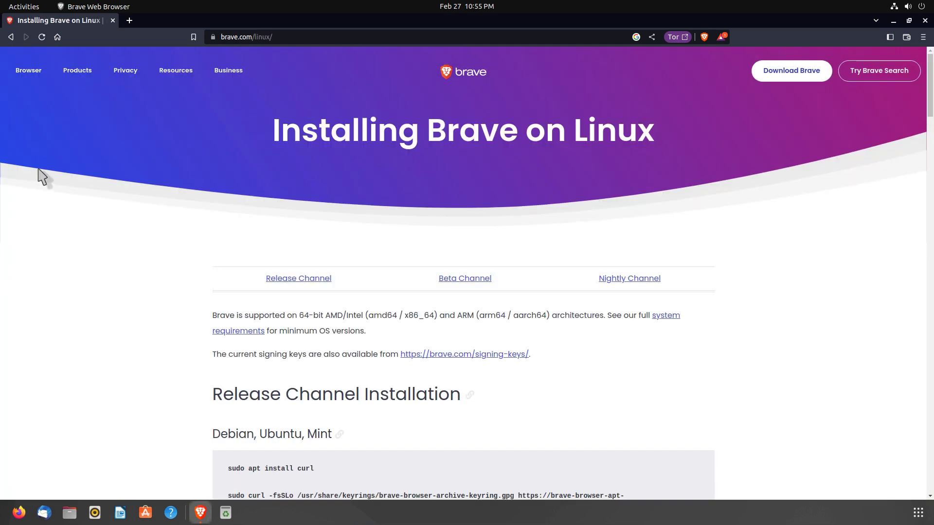
drag(274, 127, 660, 132)
click(163, 282)
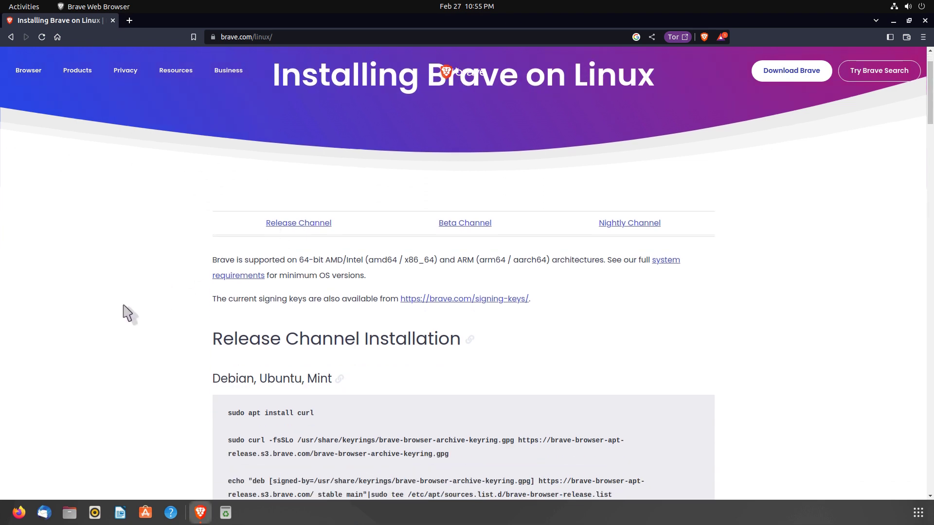
- Scroll to the Debian, Ubuntu, Mint section and select its curl install and keyring commands
scroll(141, 306, down, 2)
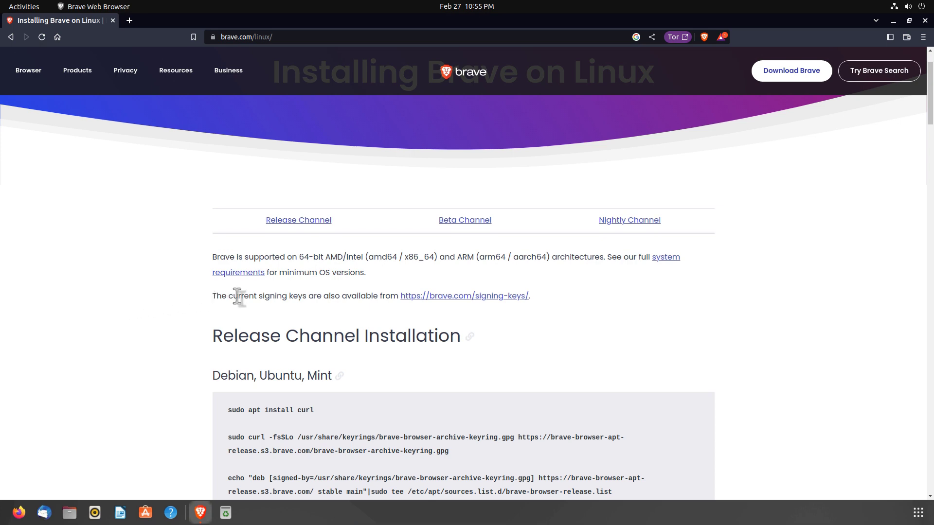
scroll(237, 298, down, 3)
scroll(242, 273, down, 4)
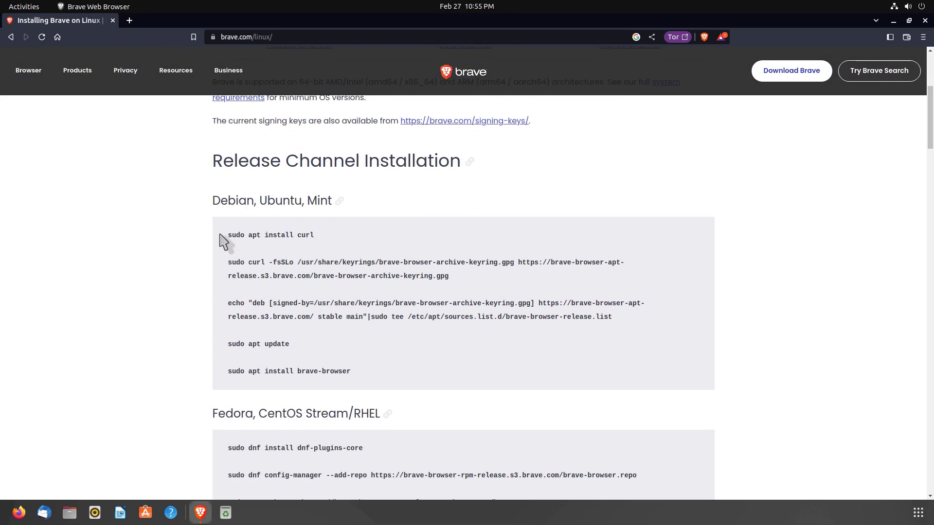
drag(212, 201, 335, 201)
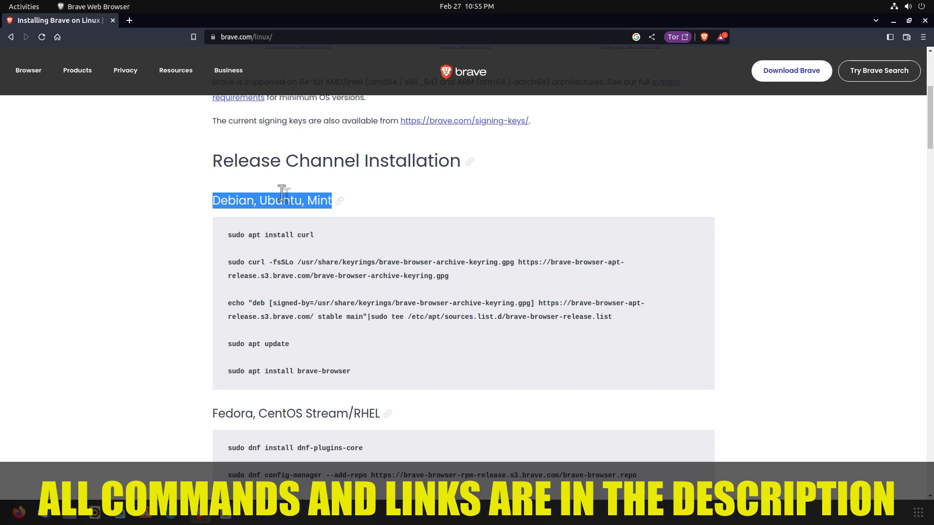
click(220, 165)
drag(226, 236, 321, 242)
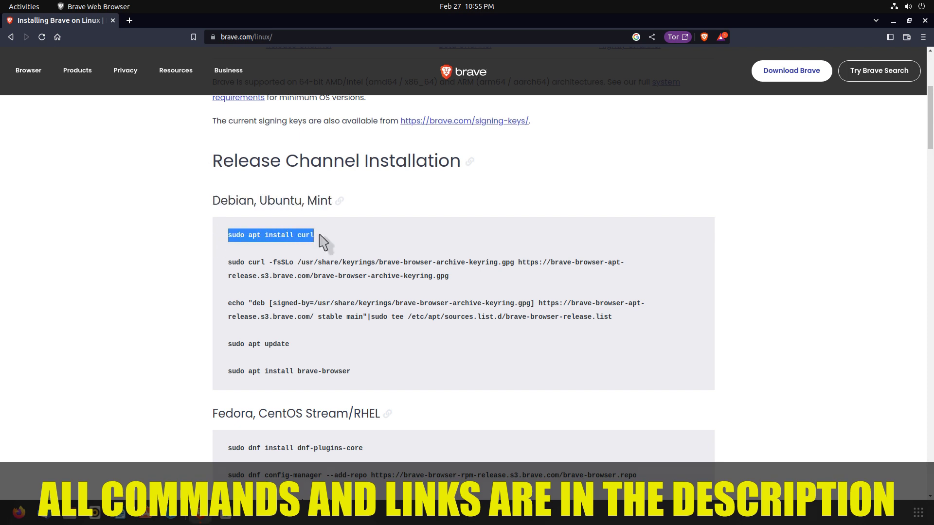
click(233, 263)
drag(230, 264, 458, 278)
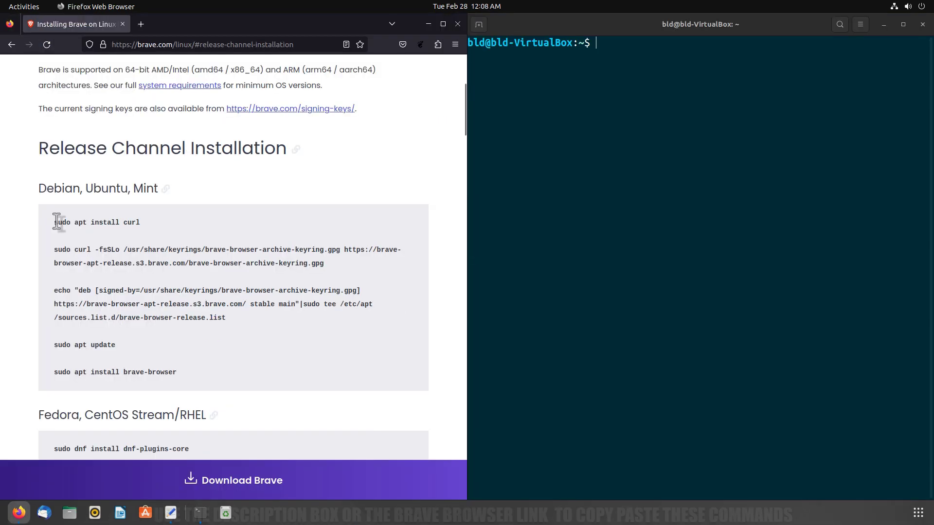
- Run sudo apt install curl in the terminal, entering the sudo password
drag(54, 222, 148, 226)
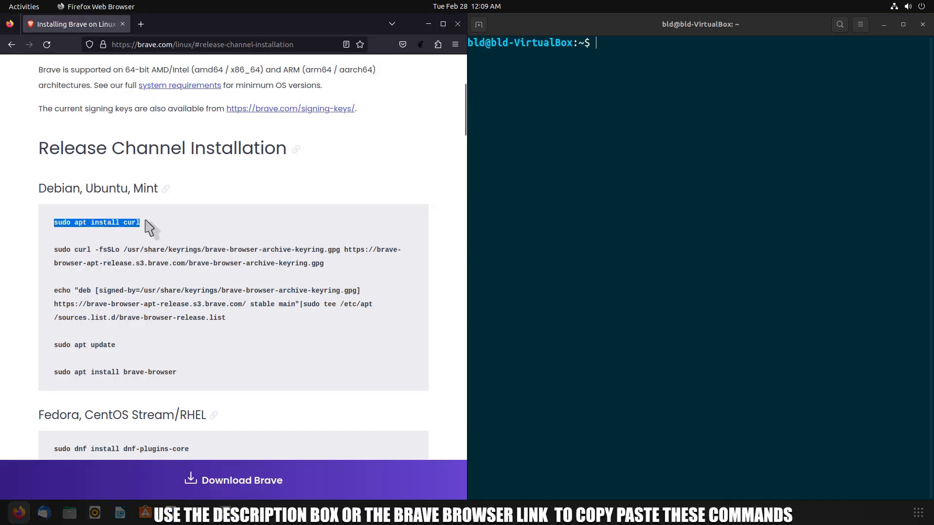
click(614, 43)
text(sudo apt install curl)
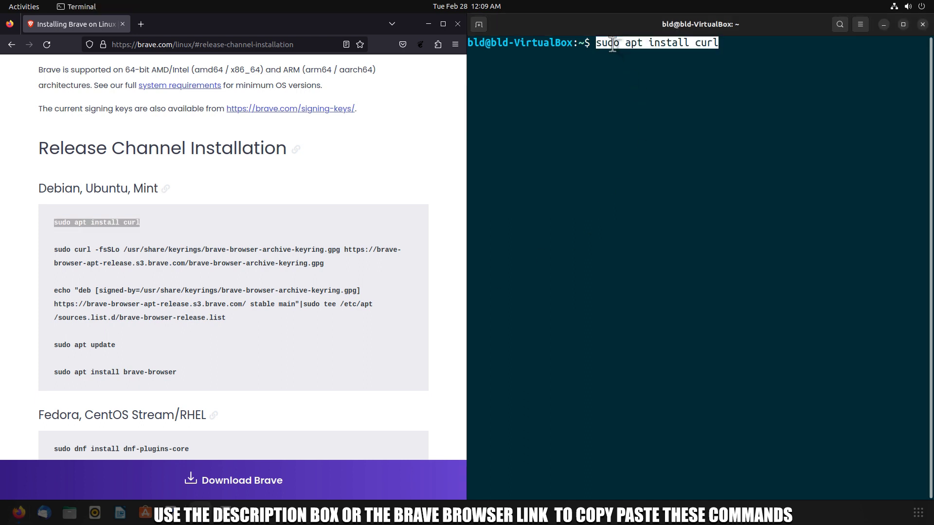
key(Return)
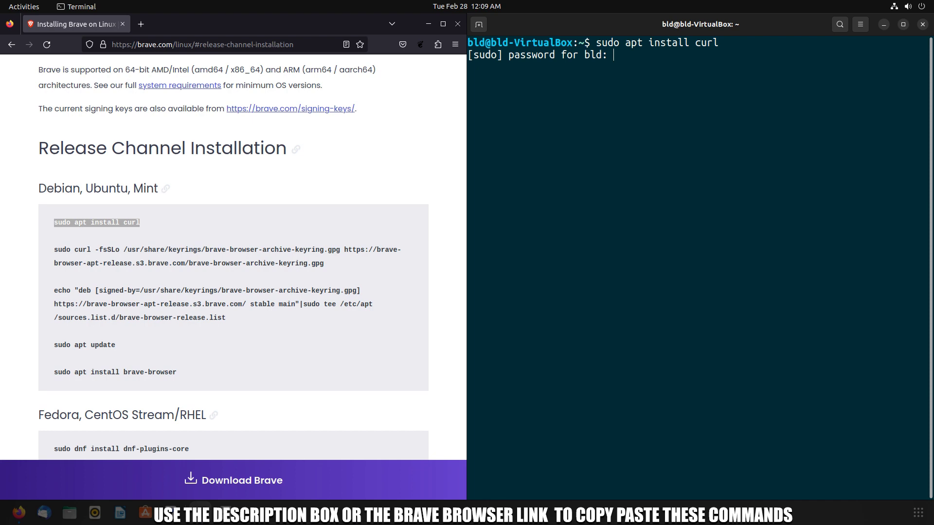
key(Return)
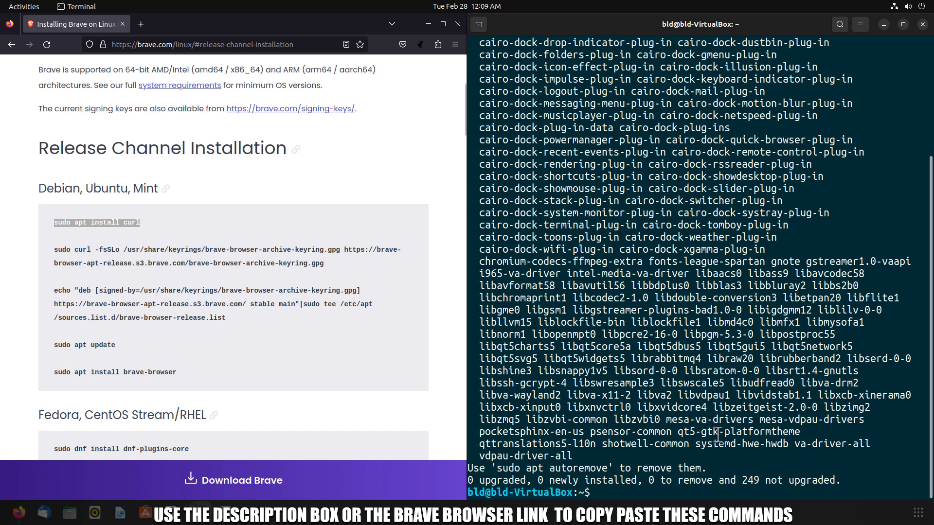
- Run the sudo curl command that downloads the Brave signing keyring
drag(54, 250, 336, 281)
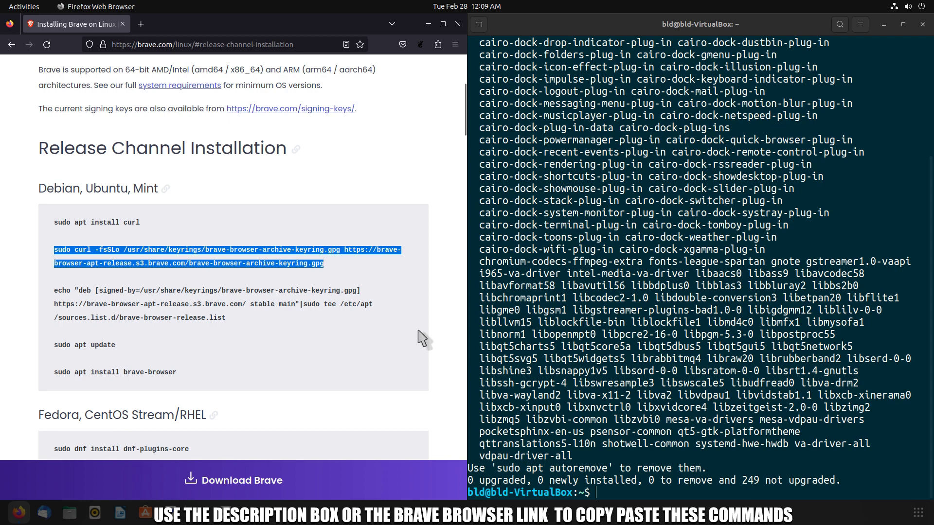
click(607, 492)
text(sudo curl -fsSLo /usr/share/keyrings/brave-browser-archive-keyring.gpg https://brave-browser-apt-release.s3.brave.com/brave-browser-archive-keyring.gpg)
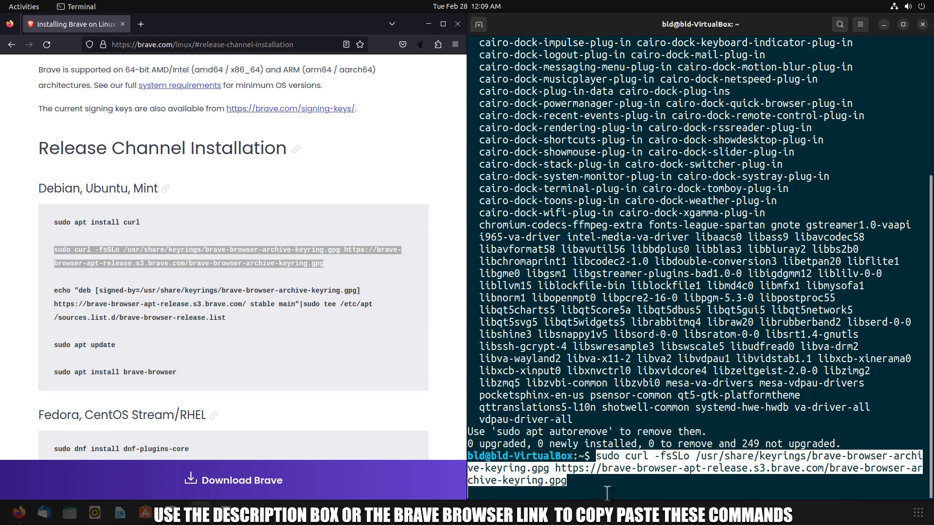
key(Return)
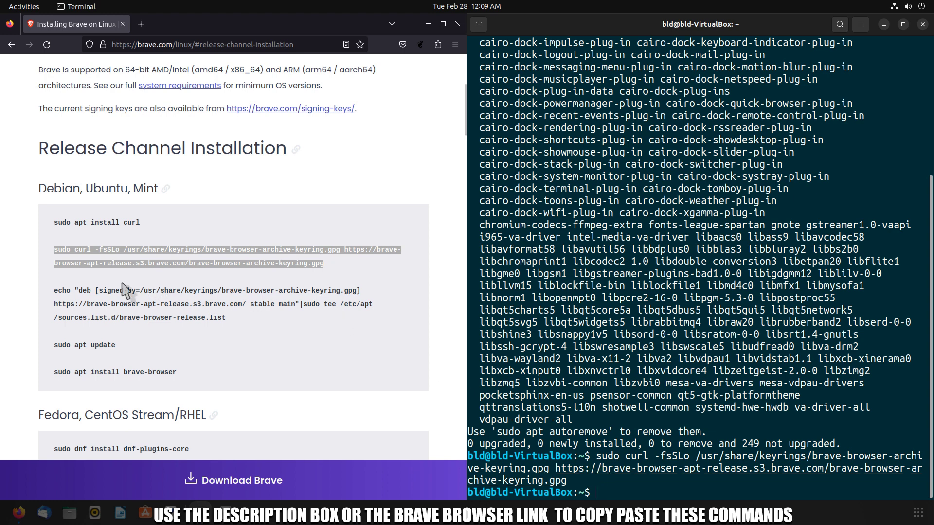
- Run the echo deb command that adds the Brave repository
click(61, 291)
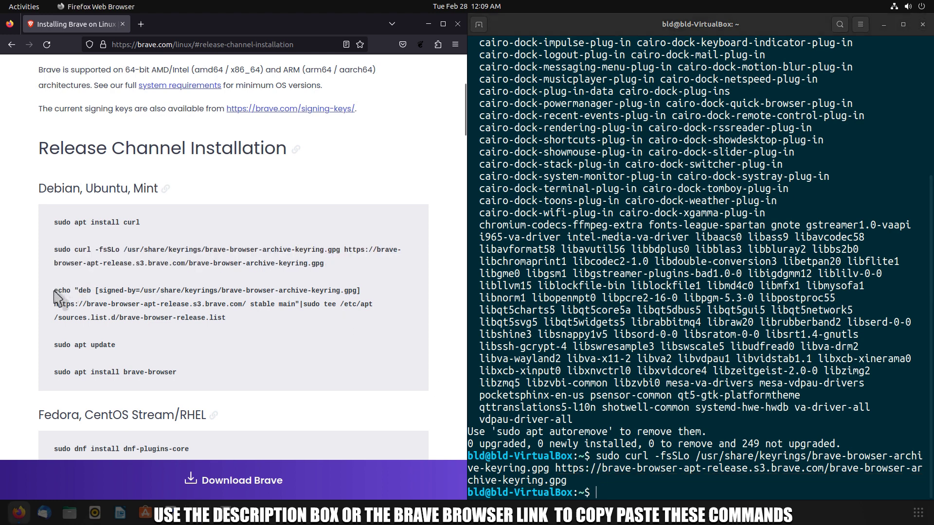
drag(56, 292, 244, 323)
key(ctrl+c)
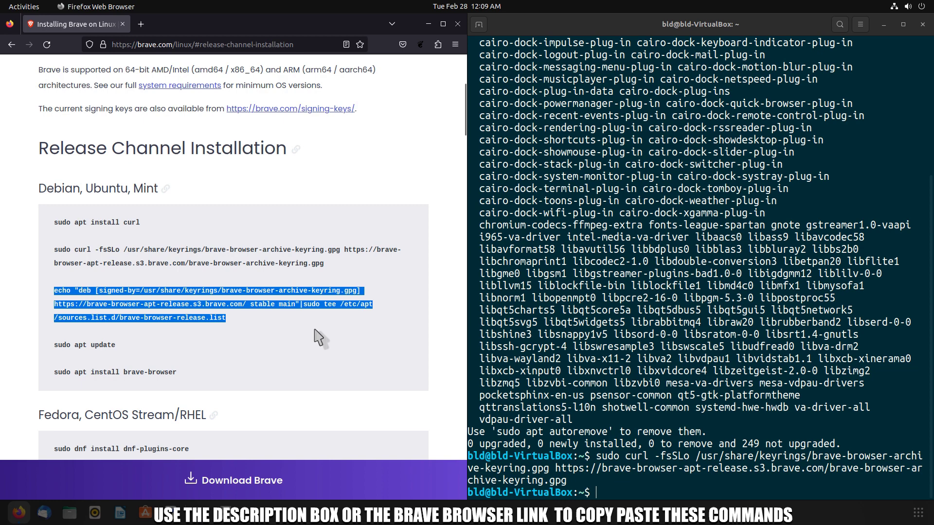
click(622, 491)
key(ctrl+shift+v)
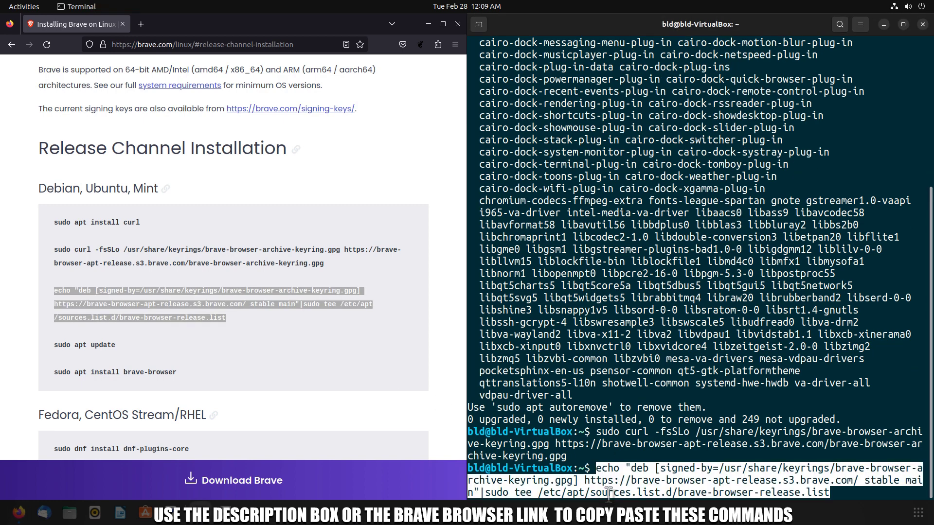
key(Return)
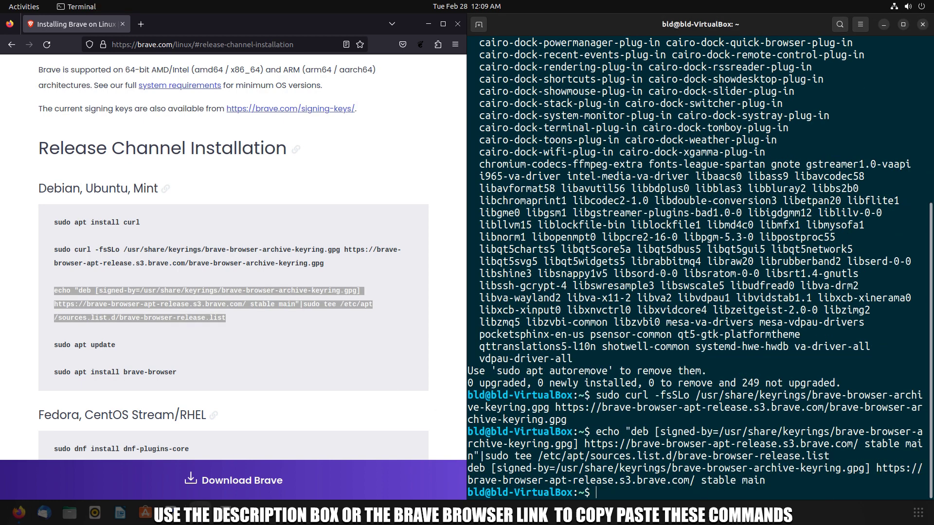
- Run sudo apt update to refresh the package lists
scroll(73, 292, down, 2)
drag(54, 289, 119, 292)
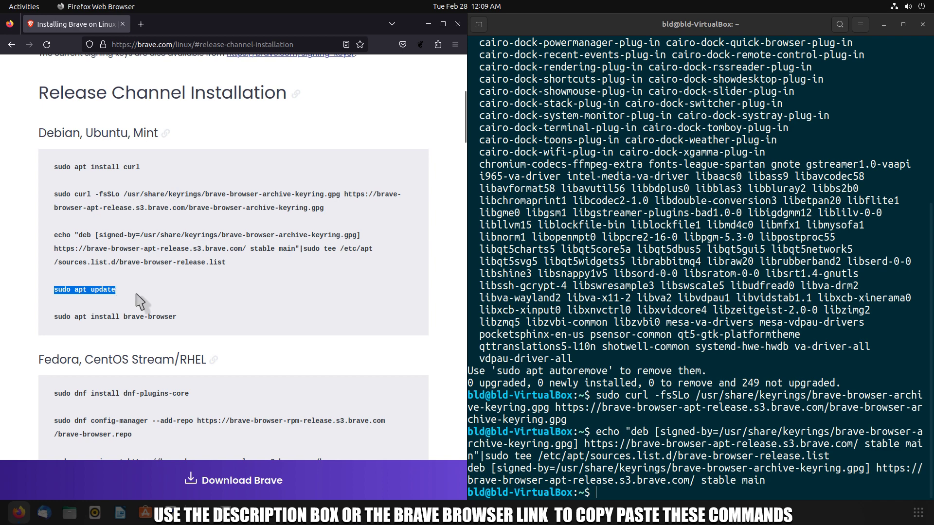
click(614, 492)
text(sudo apt update)
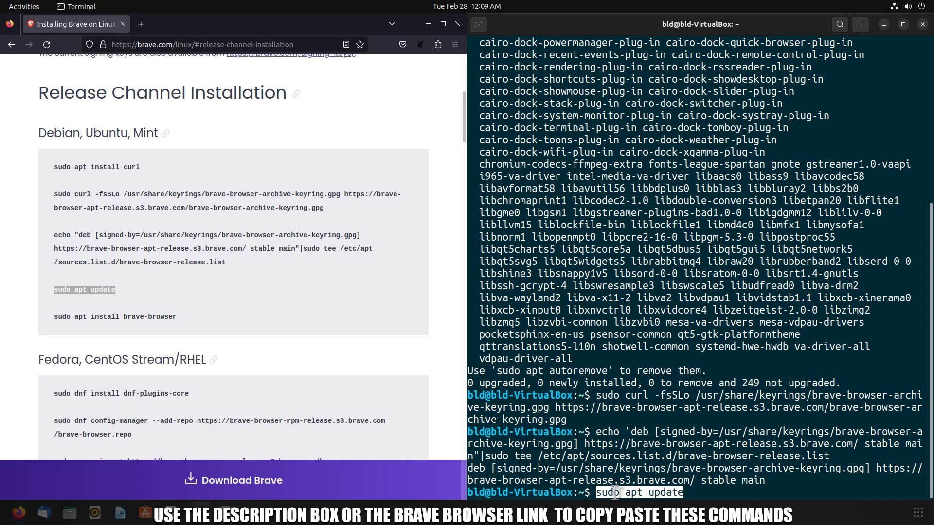
key(Return)
- Maximize the terminal and run sudo apt install brave-browser
click(55, 316)
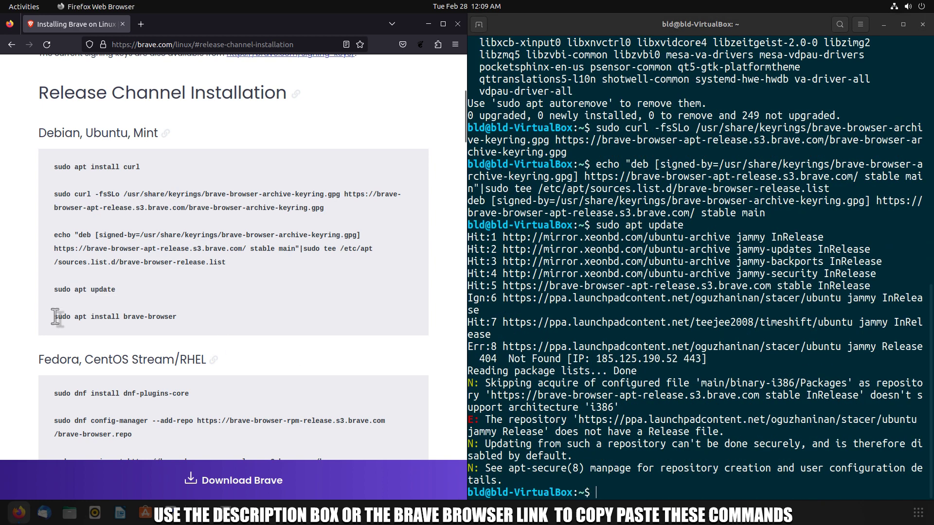
drag(57, 317, 187, 322)
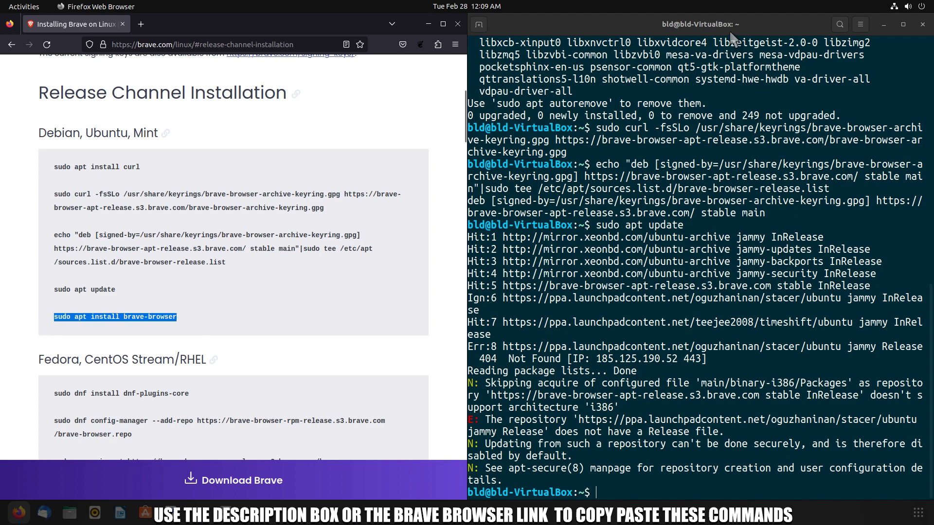
double_click(730, 33)
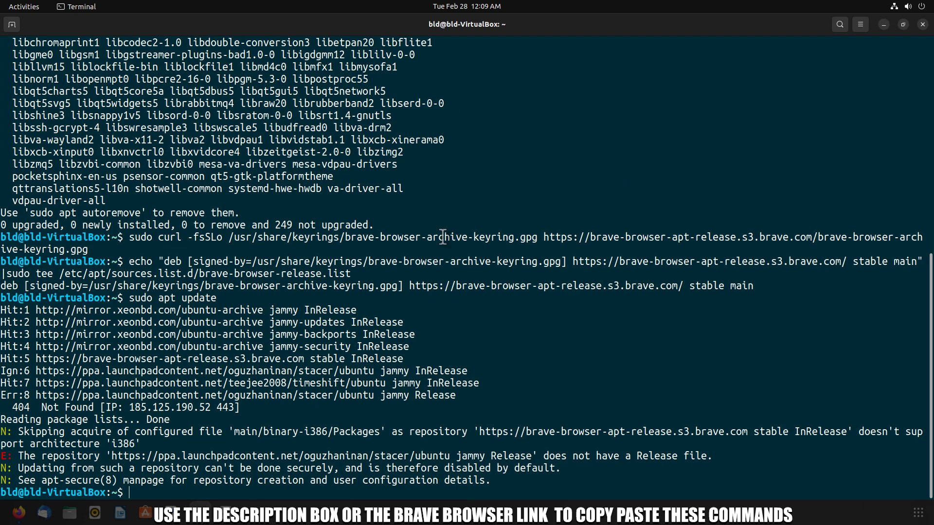
text(sudo apt install brave-browser)
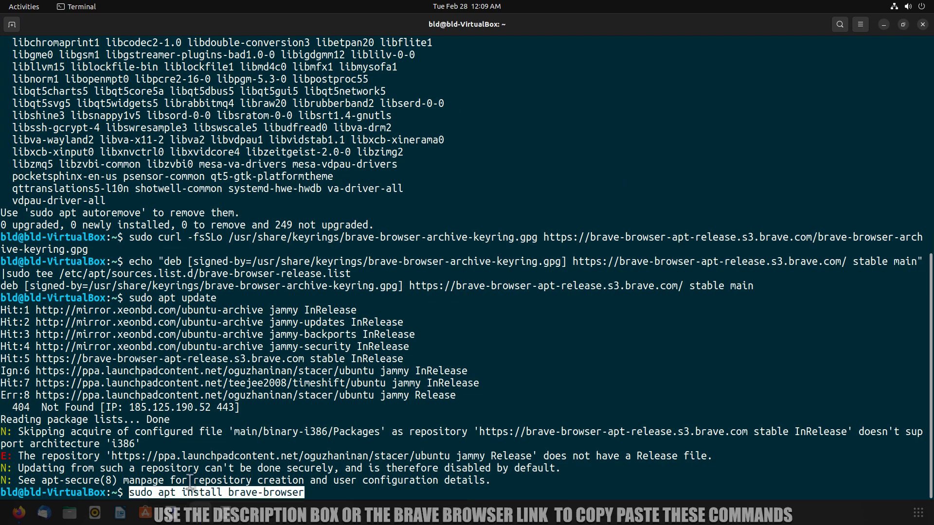
key(Return)
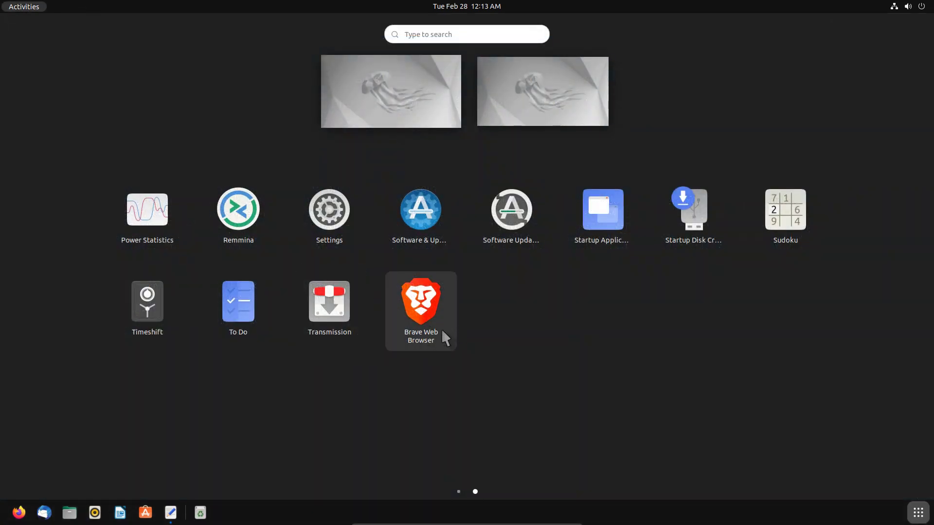
- Launch the Brave Web Browser from the app grid and maximize its window
click(442, 331)
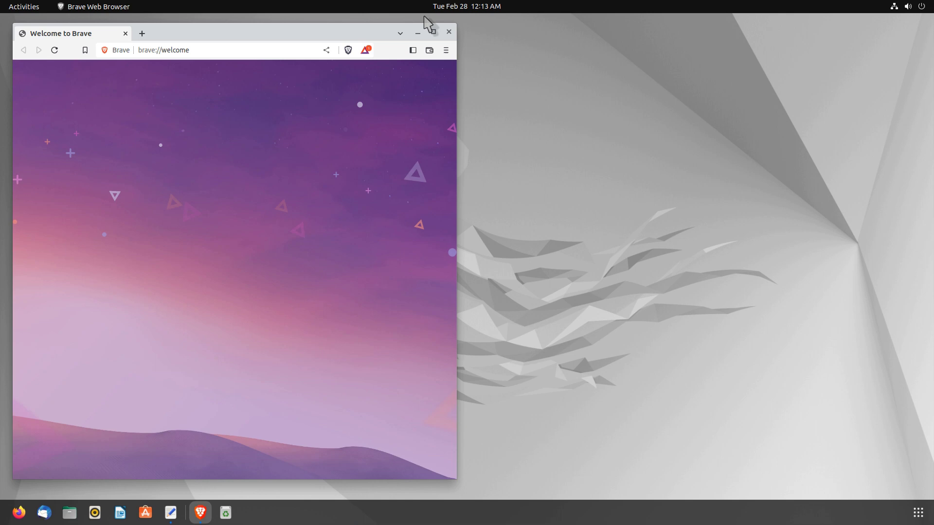
click(433, 33)
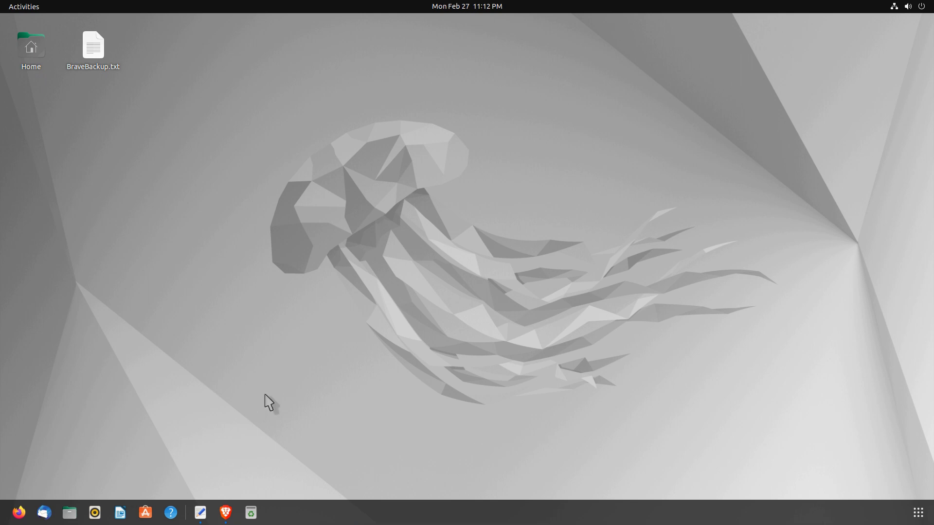
- Open Files at Home and turn on Show Hidden Files
click(70, 513)
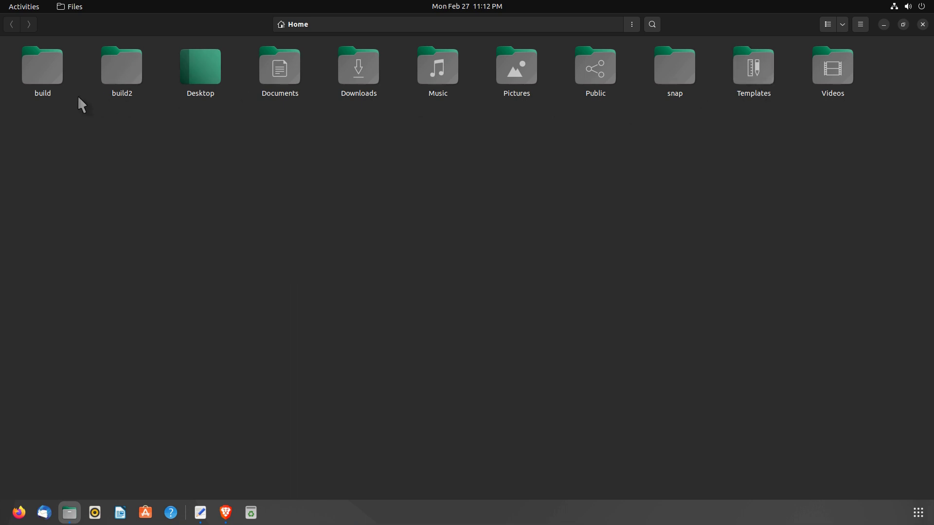
click(860, 26)
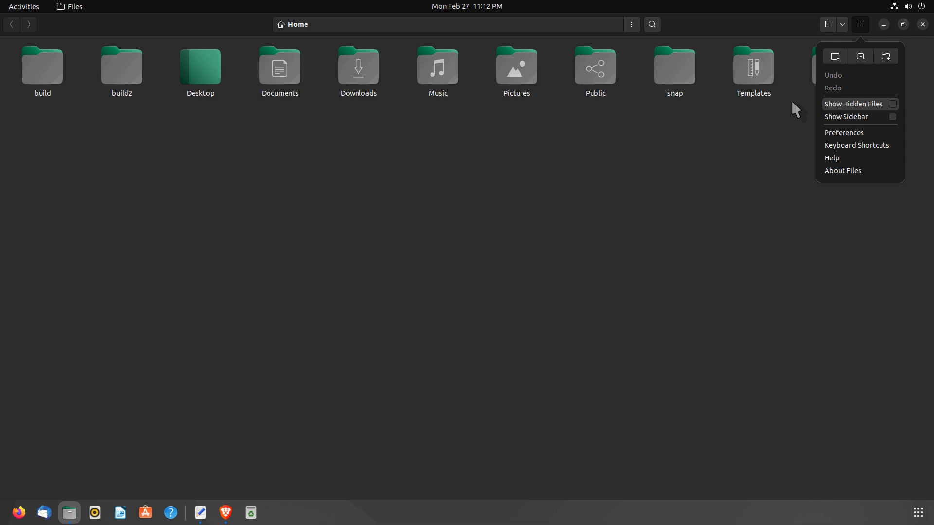
click(891, 104)
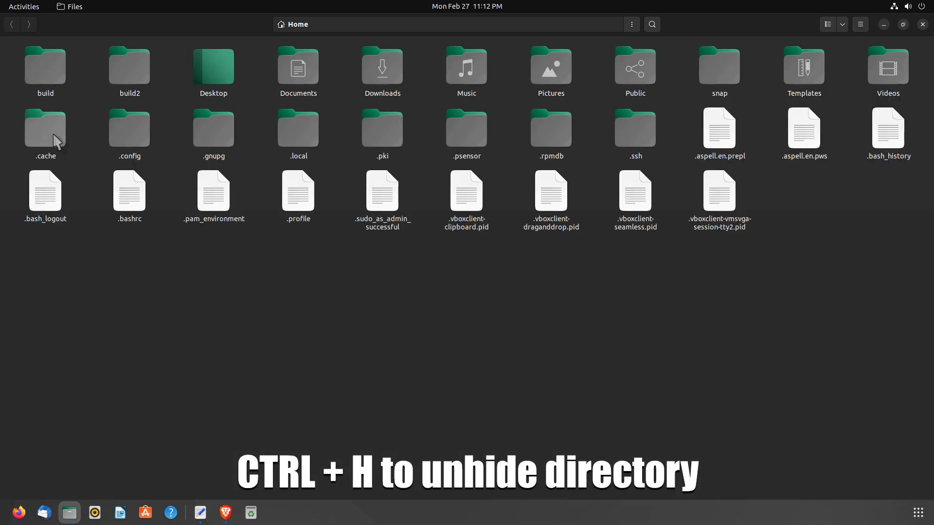
- Open .config, then BraveSoftware, and select the Brave-Browser profile folder
click(129, 145)
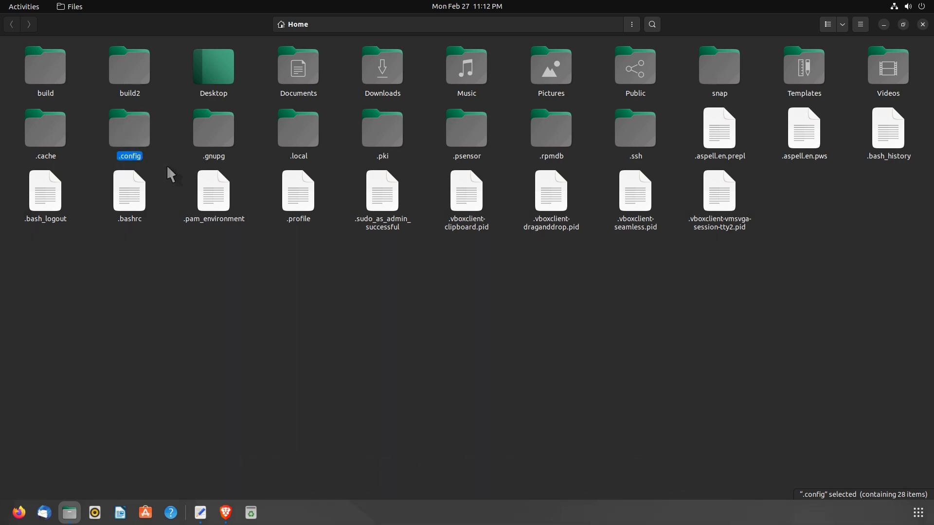
double_click(127, 136)
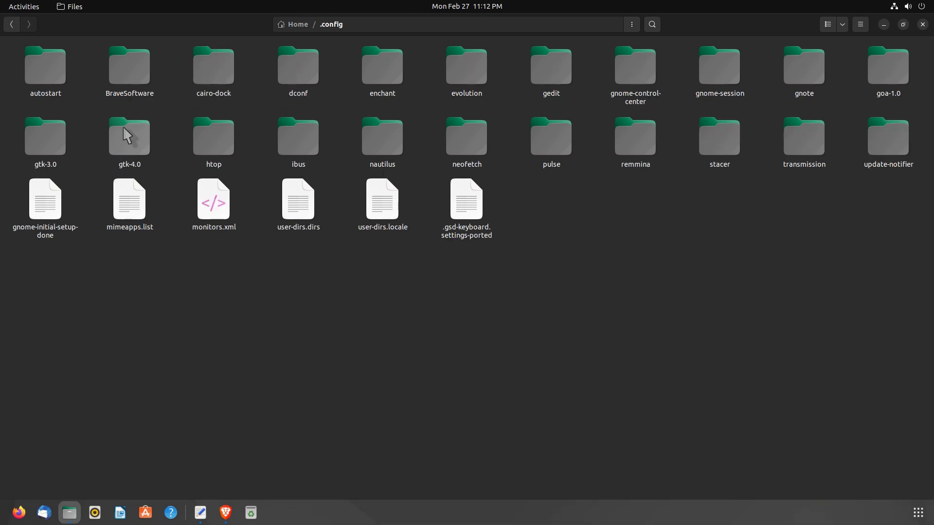
click(99, 78)
drag(148, 88, 117, 100)
double_click(133, 74)
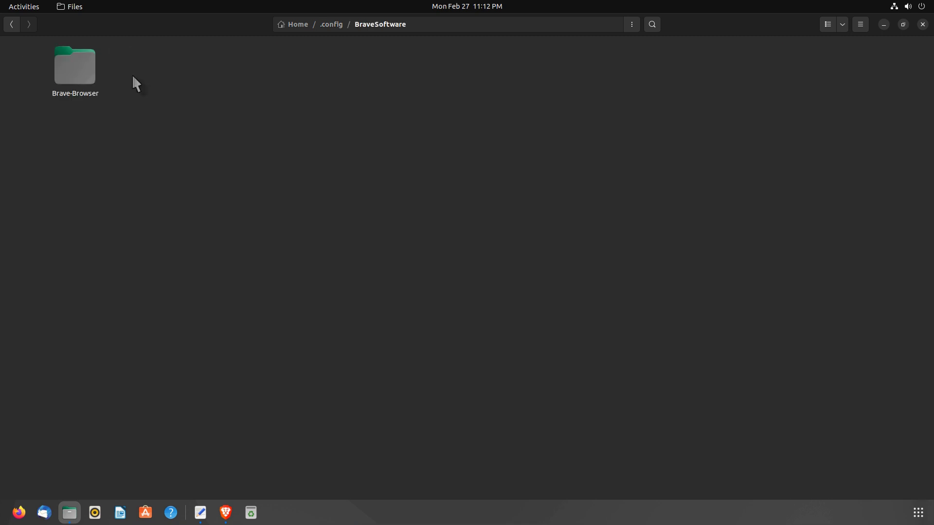
click(85, 81)
drag(124, 129, 37, 43)
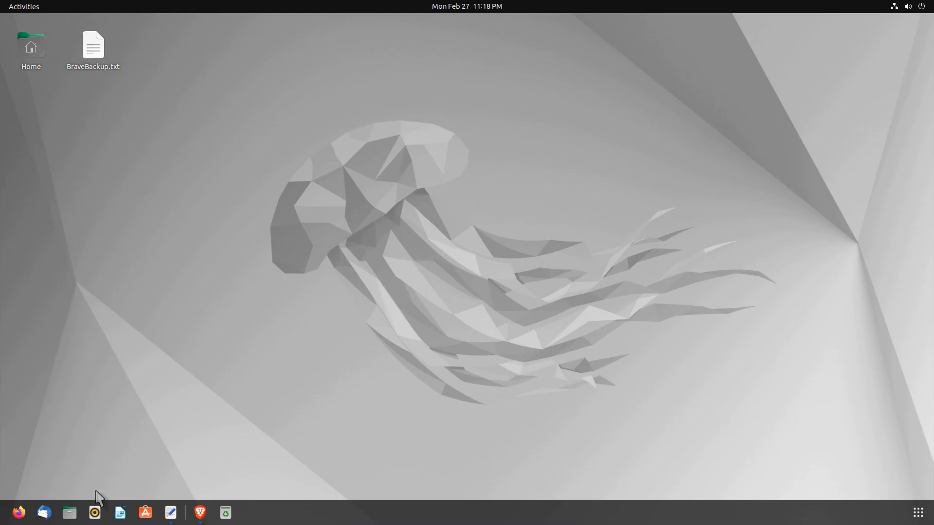
- Reopen Files at Home with hidden files shown
click(70, 514)
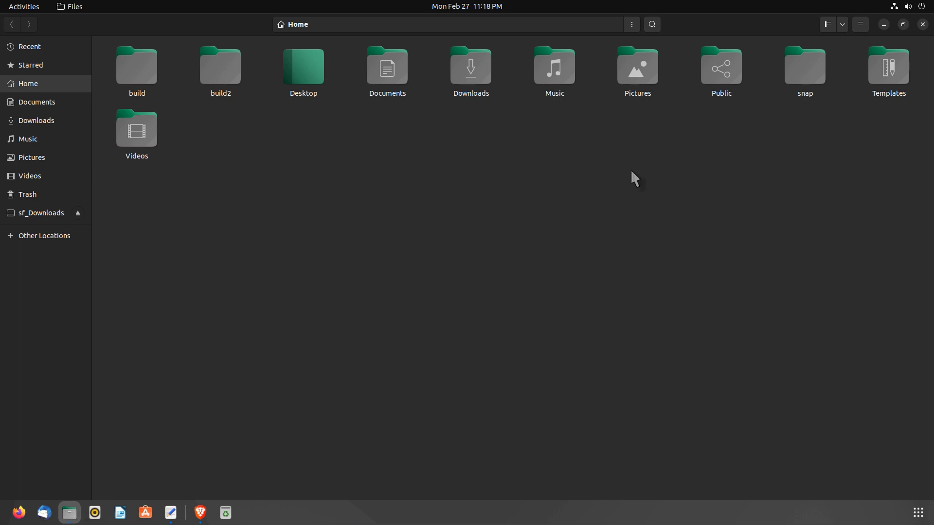
click(860, 24)
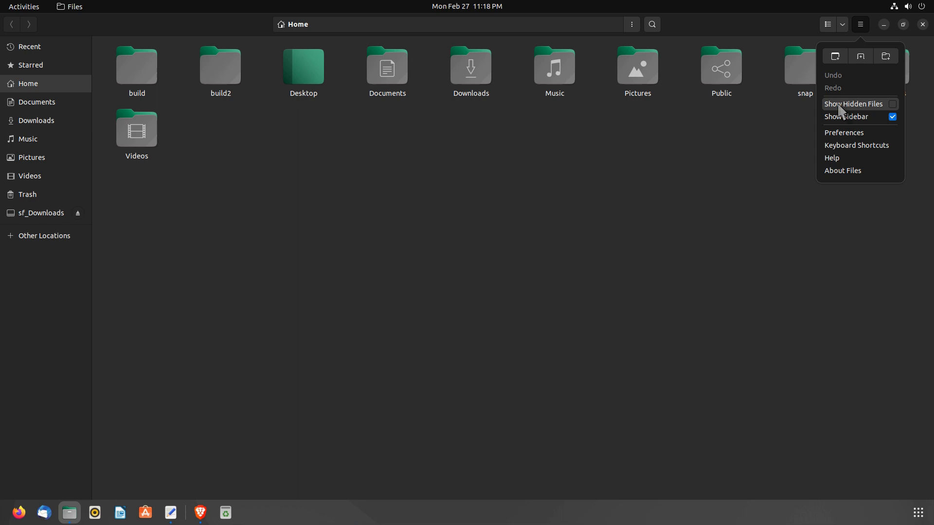
click(874, 103)
click(608, 313)
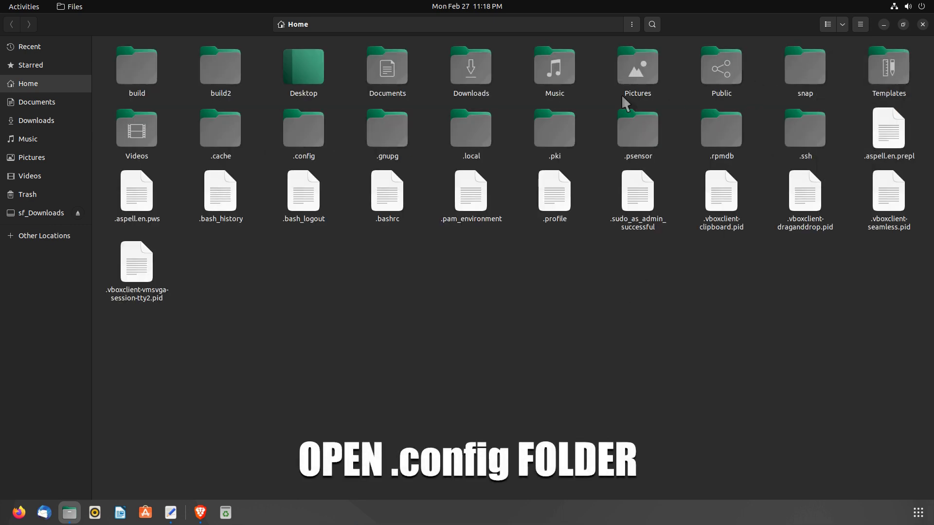
- Open .config and copy the BraveSoftware folder
click(302, 157)
drag(263, 106, 345, 163)
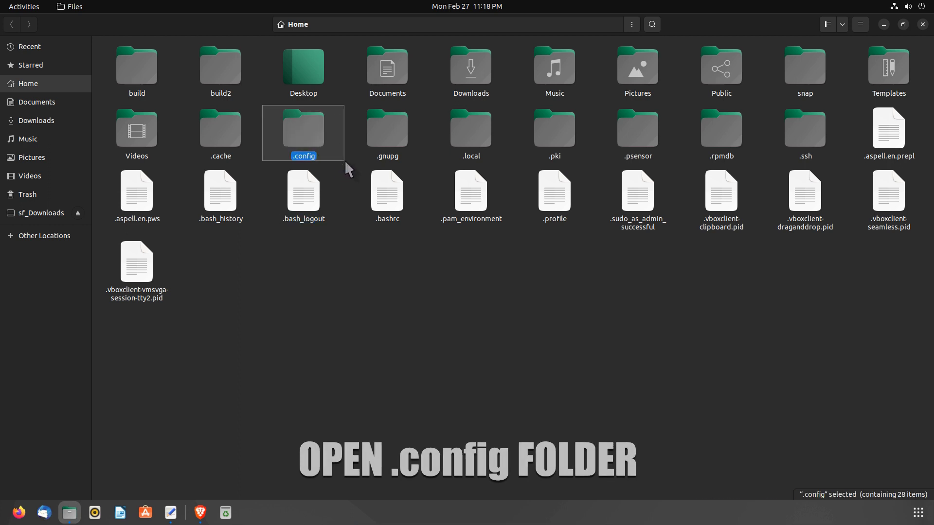
double_click(302, 140)
click(203, 62)
drag(182, 43, 271, 101)
right_click(220, 76)
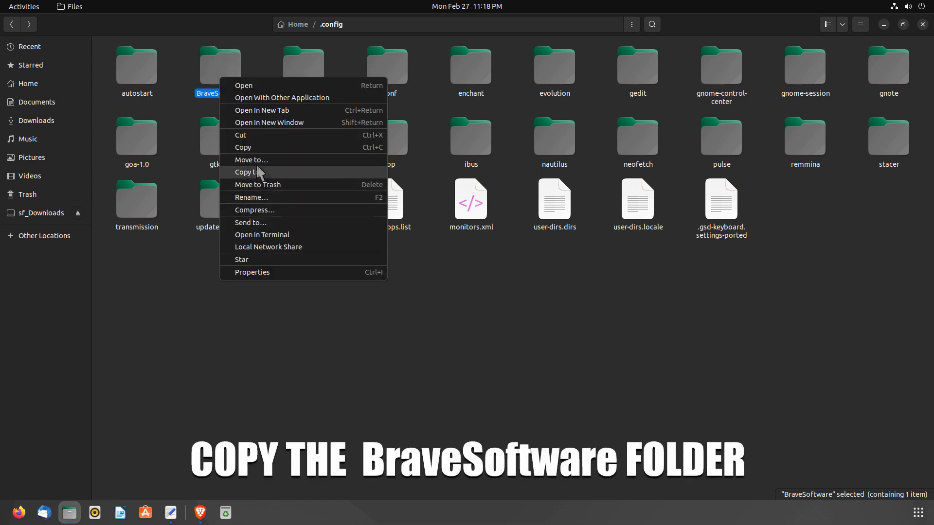
click(260, 146)
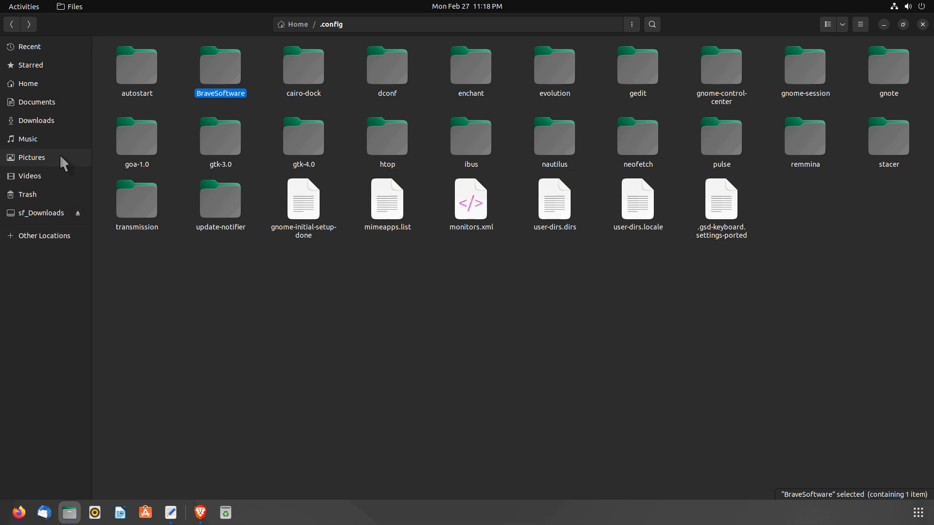
- Paste BraveSoftware into Home and bring up the pasted folder's context menu
click(54, 85)
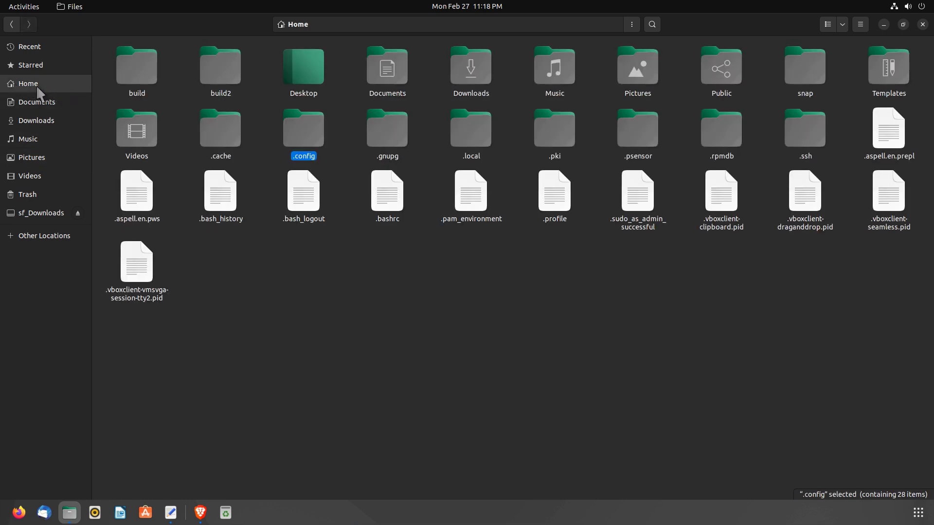
click(256, 292)
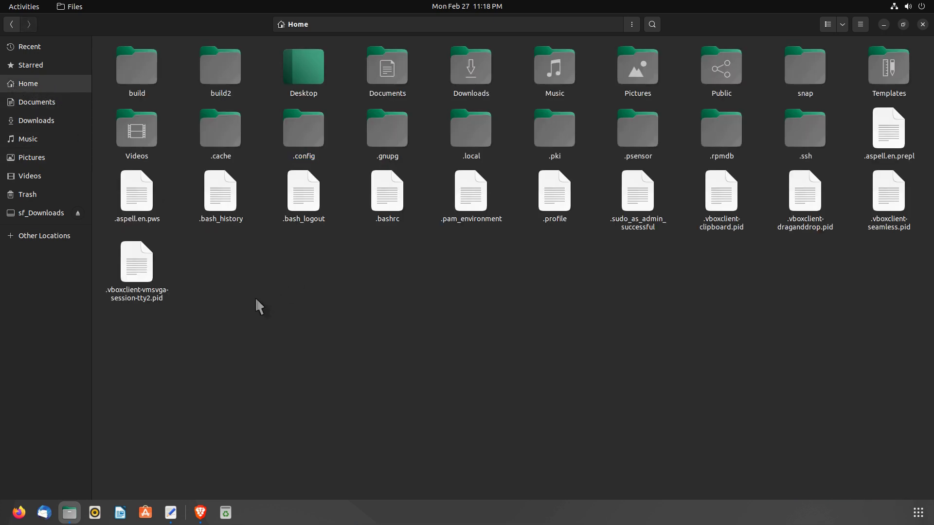
right_click(255, 298)
click(280, 331)
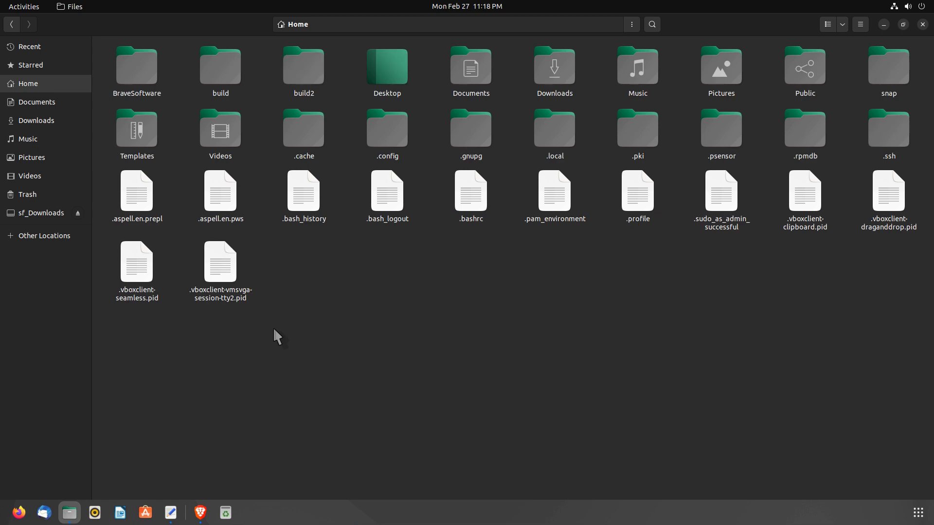
click(131, 93)
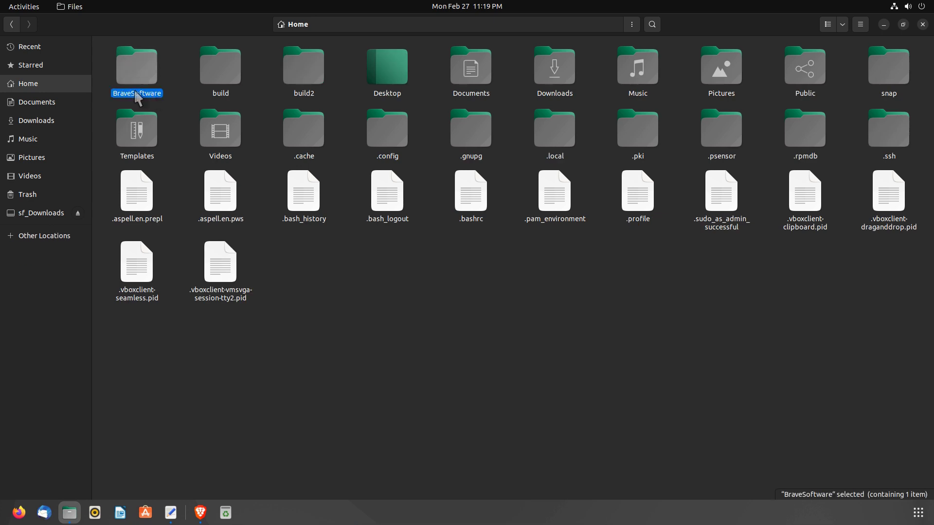
click(298, 333)
click(150, 95)
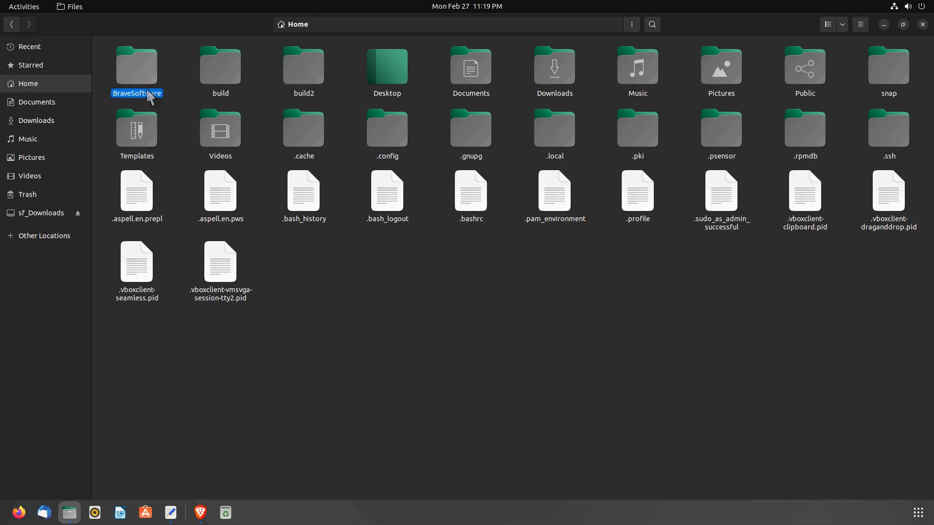
right_click(132, 81)
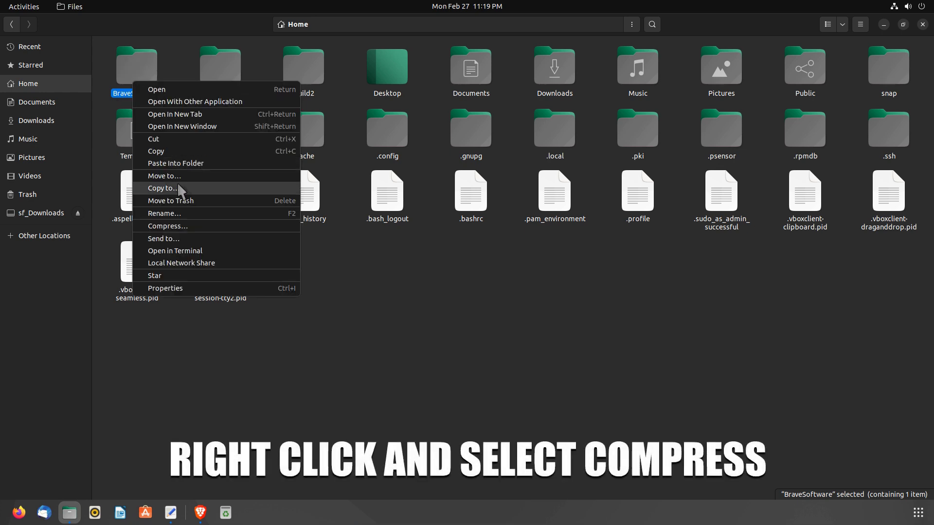
- Compress the BraveSoftware copy into brave-browser-backup in .tar.xz format
click(174, 227)
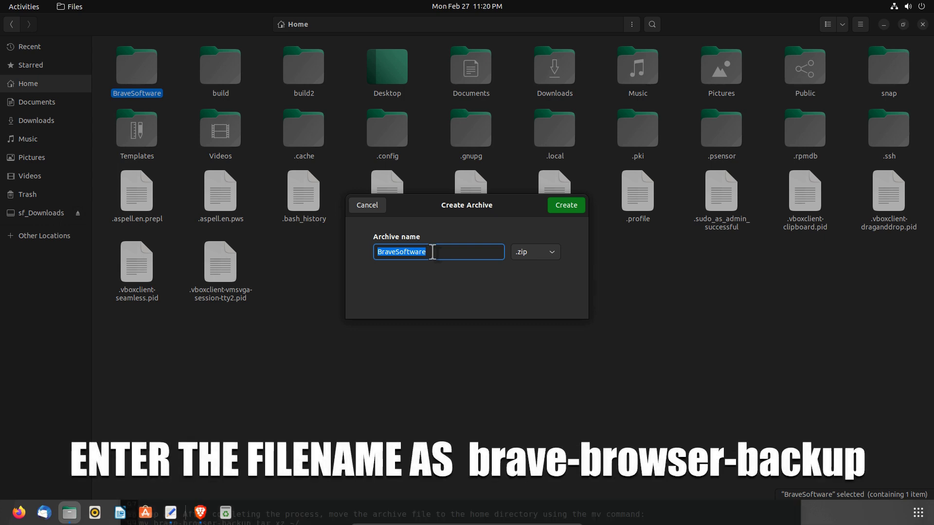
text(b)
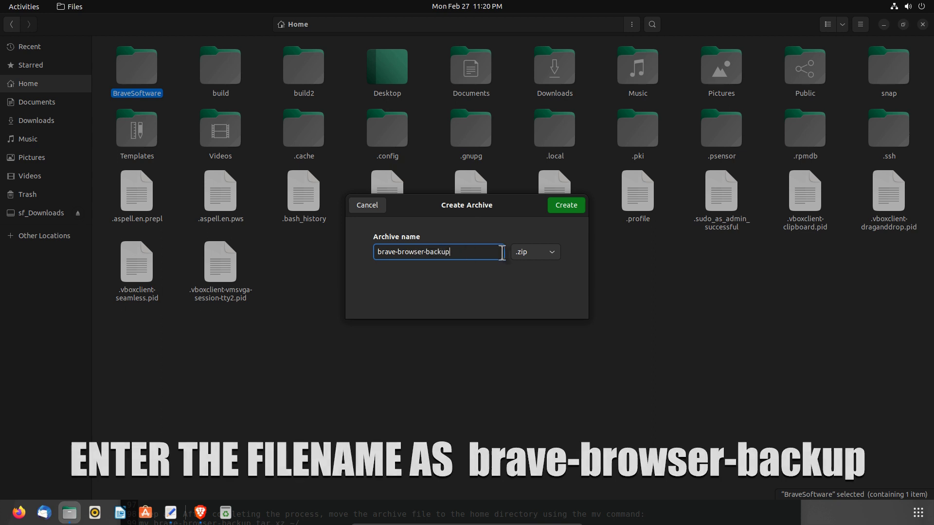
click(529, 250)
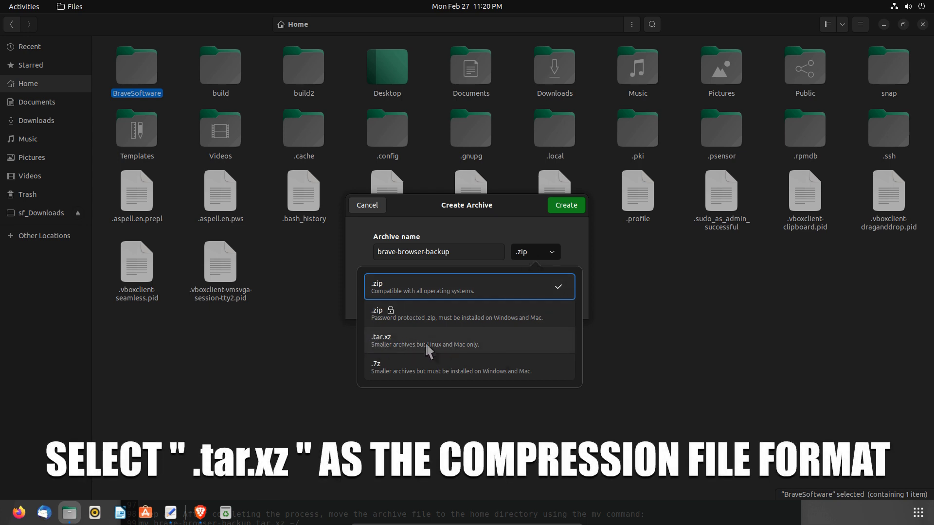
click(384, 338)
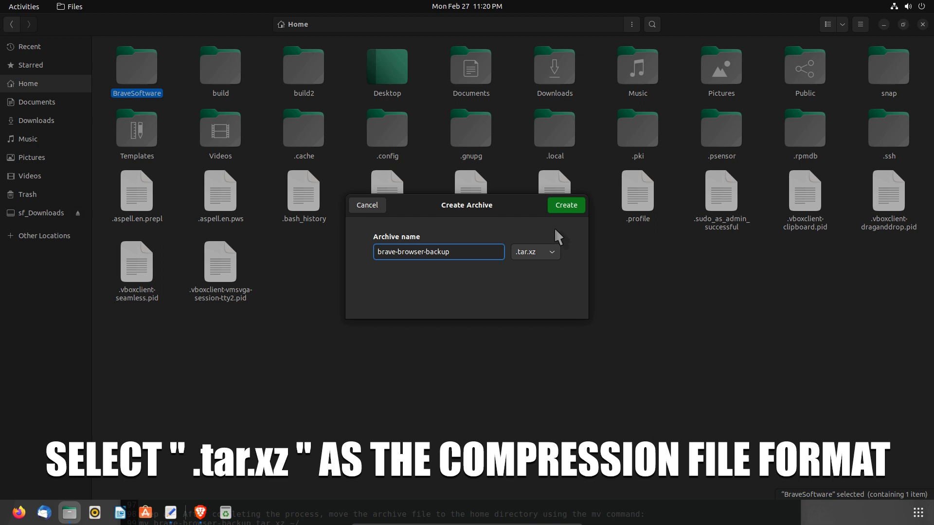
click(565, 206)
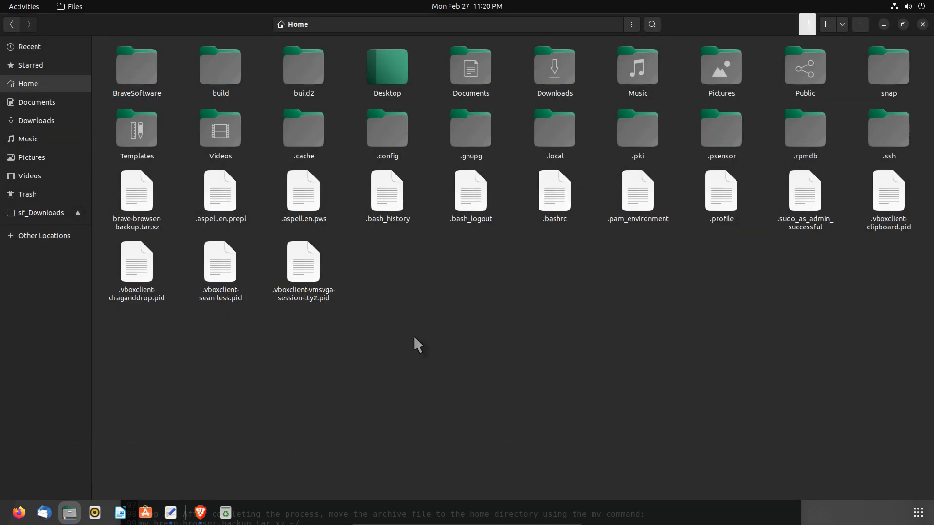
click(806, 27)
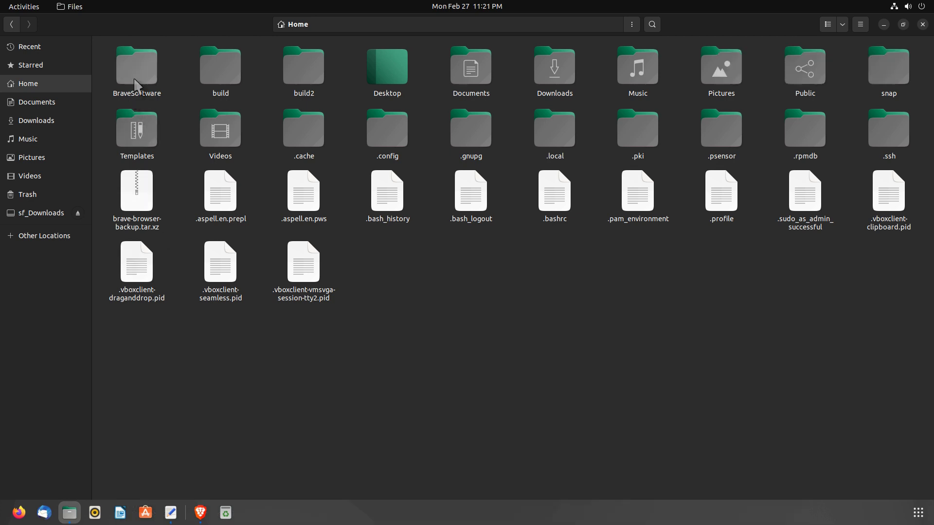
click(137, 78)
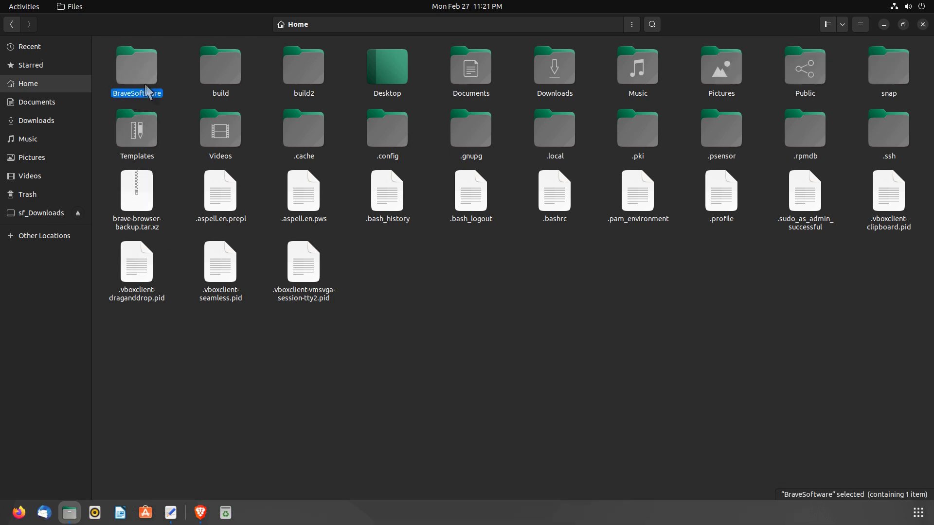
- Trash the BraveSoftware folder copy in Home
right_click(141, 79)
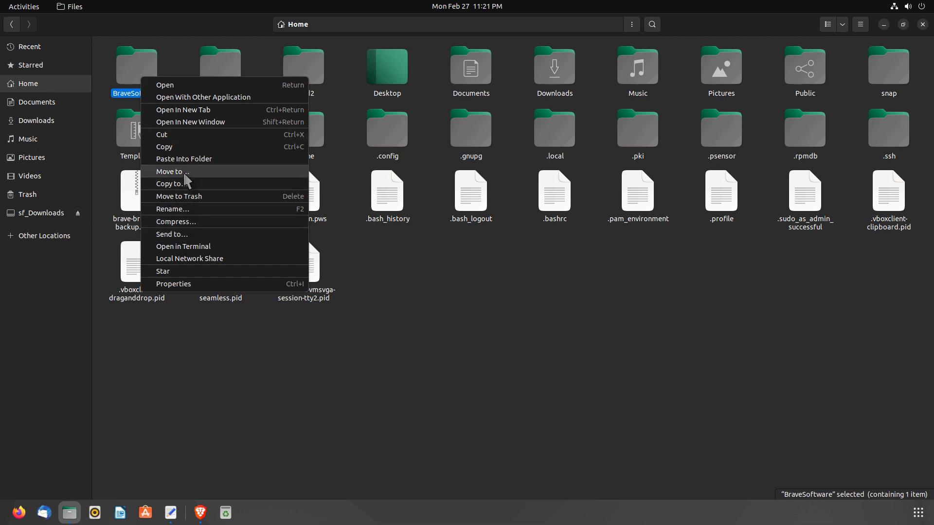
click(183, 197)
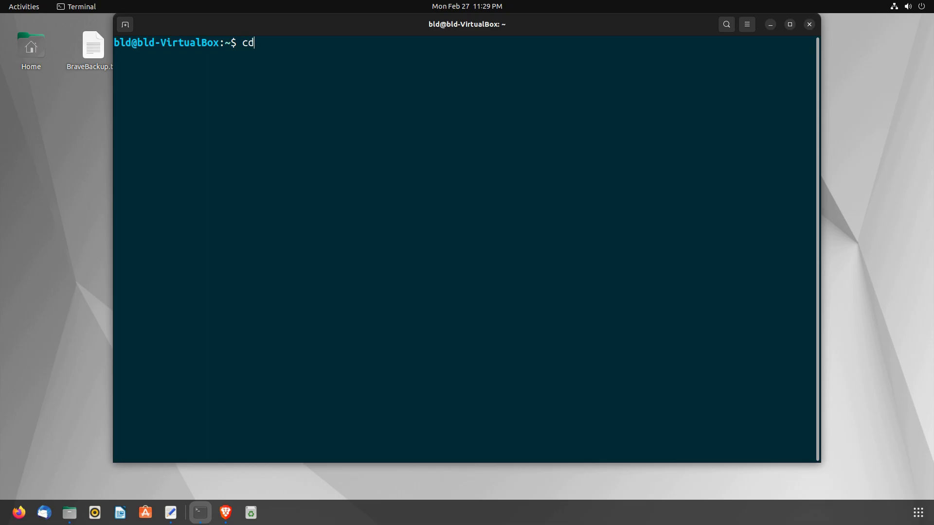
- Run cd ~/.config and ls, then highlight the BraveSoftware entry in the listing
text(~)
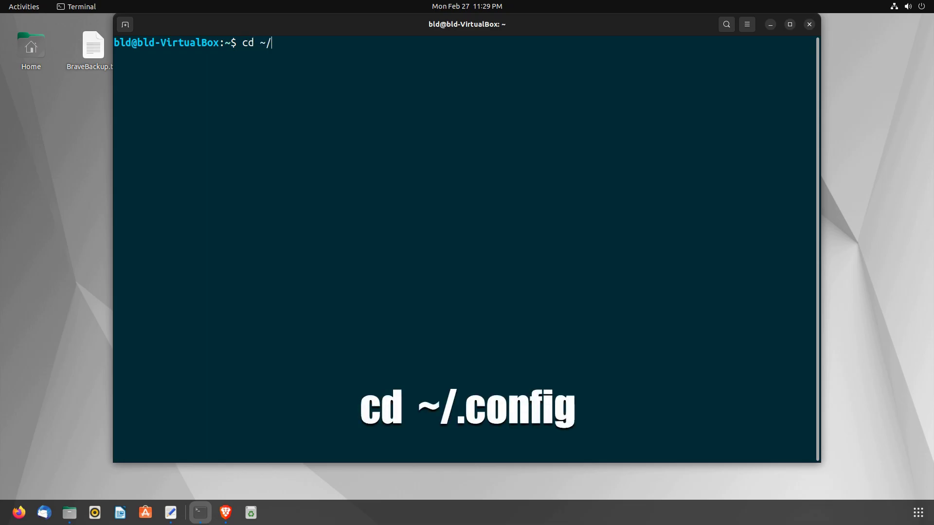
text(/.confi)
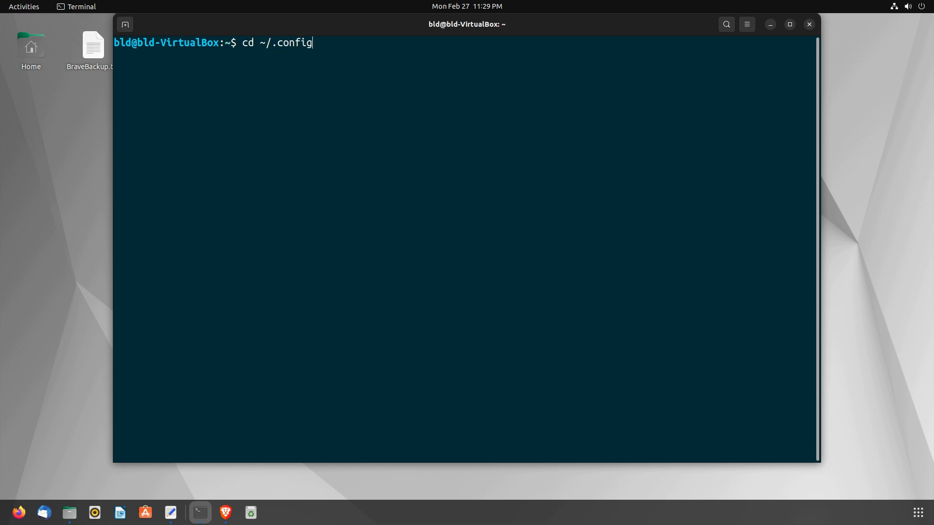
text(g)
key(Return)
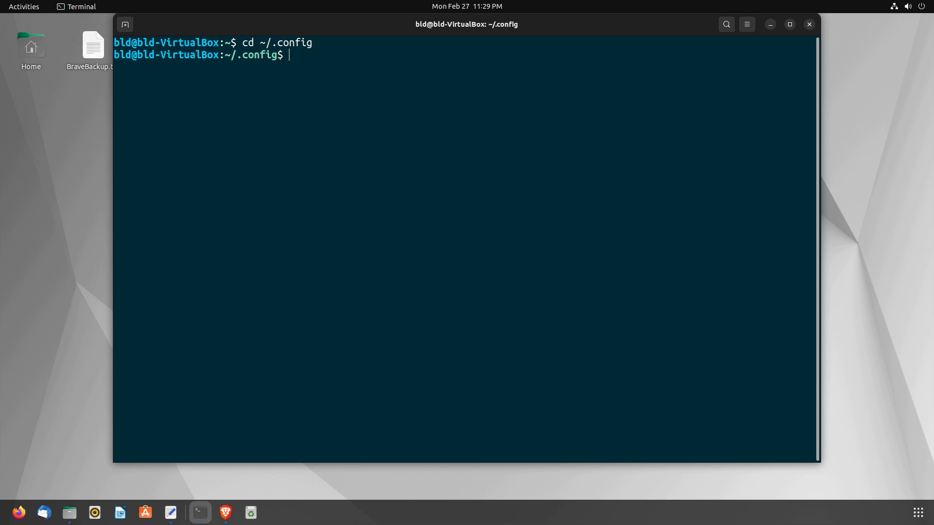
key(Return)
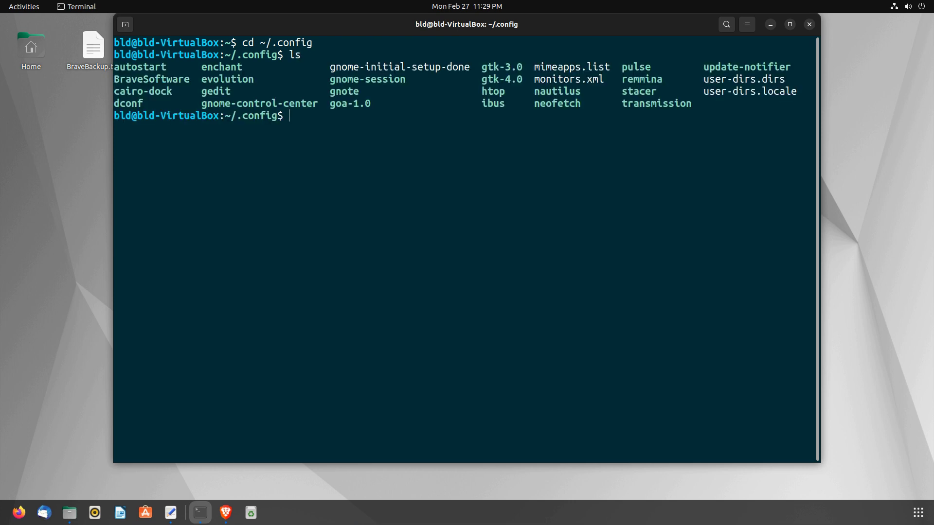
drag(189, 79, 114, 79)
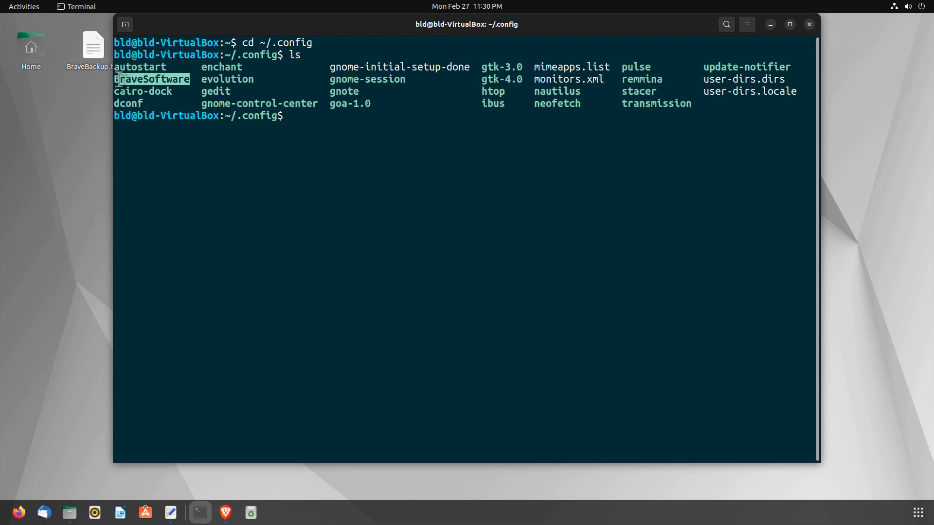
click(292, 121)
- Archive BraveSoftware into brave-browser-backup.tar.xz with tar -czvf, then move the archive to ~/
text(tar)
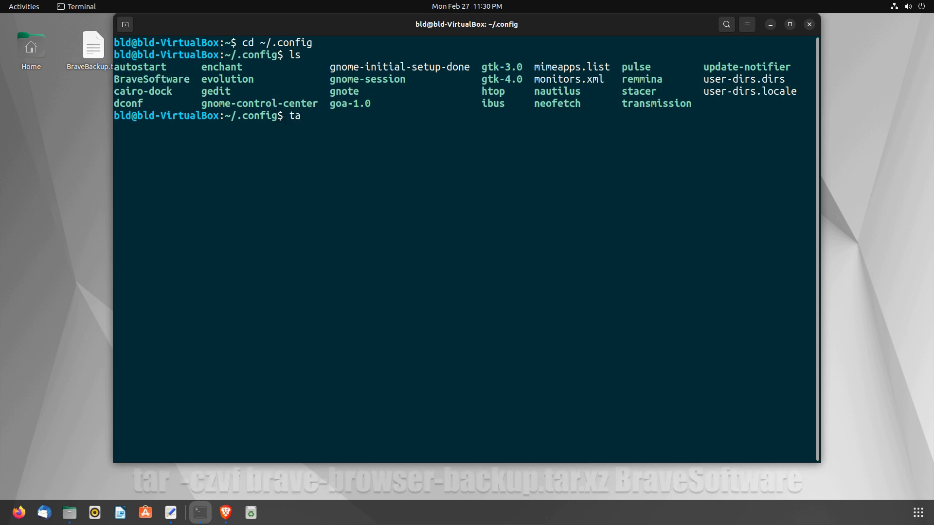
text( -czvf brave-browser-backup.tar.xz BraveSoftware)
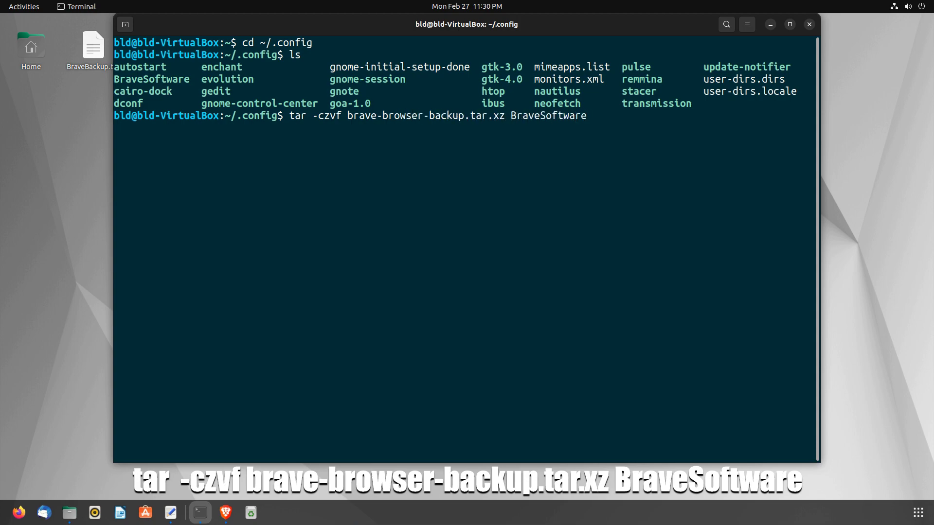
key(Return)
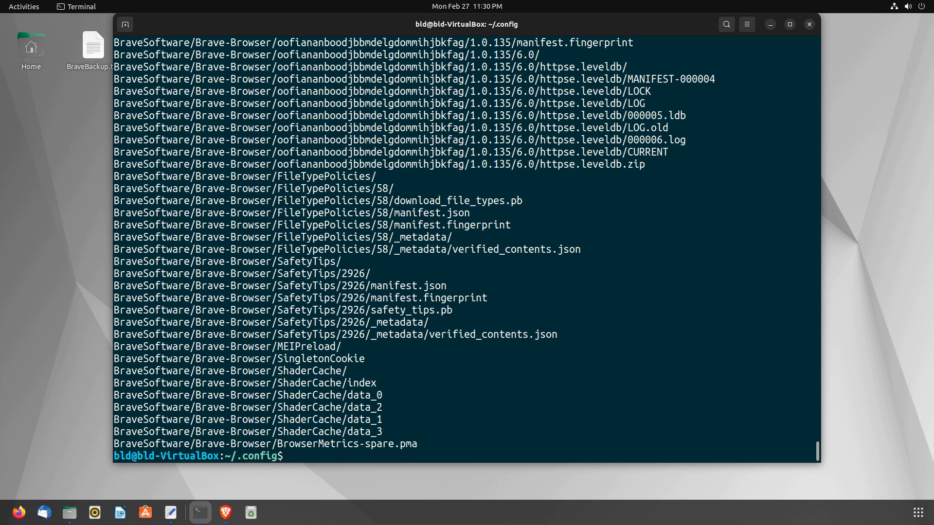
text(-browser-backup.tar.xz ~/)
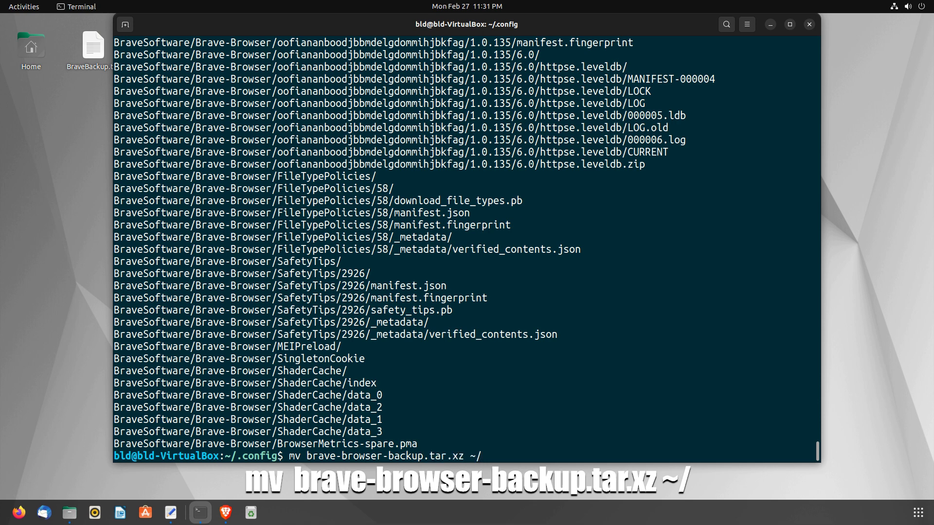
key(Return)
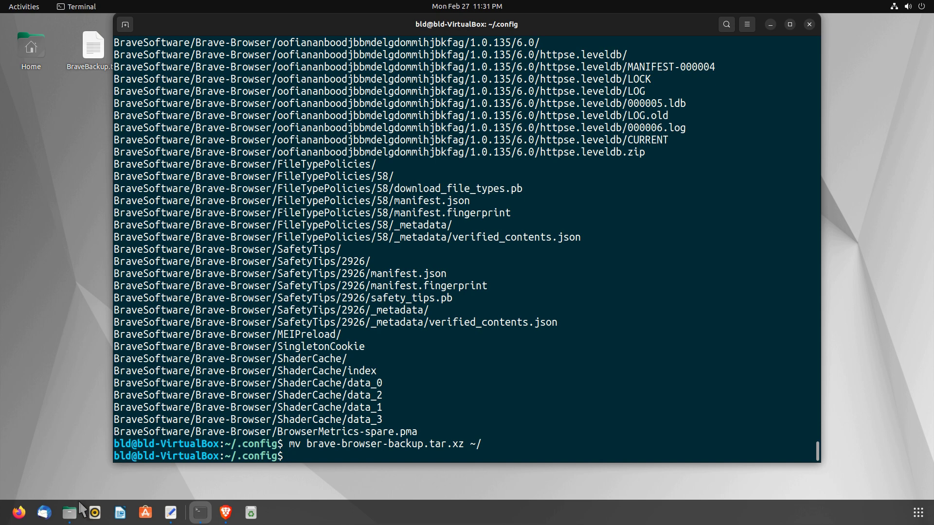
- Delete the extracted brave-browser-backup folder from Home, then select the remaining brave-browser-backup.tar.xz archive
click(70, 513)
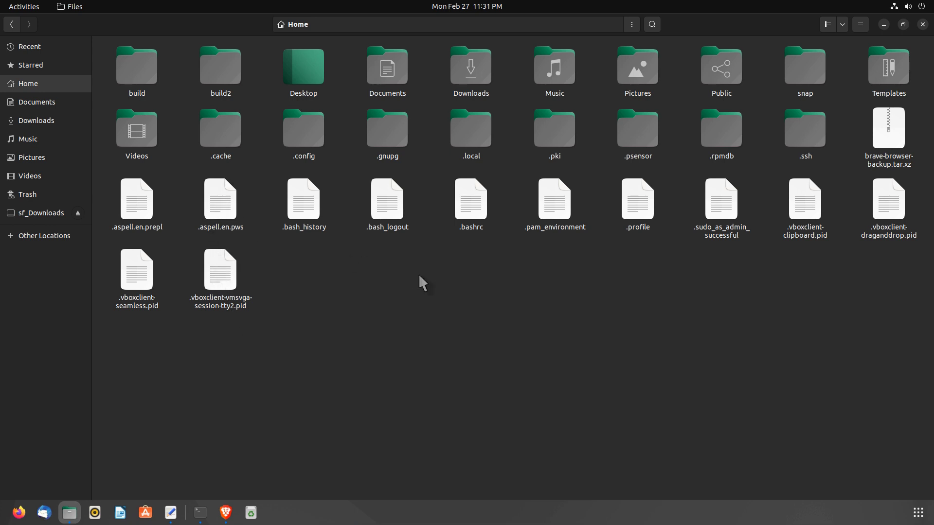
click(892, 151)
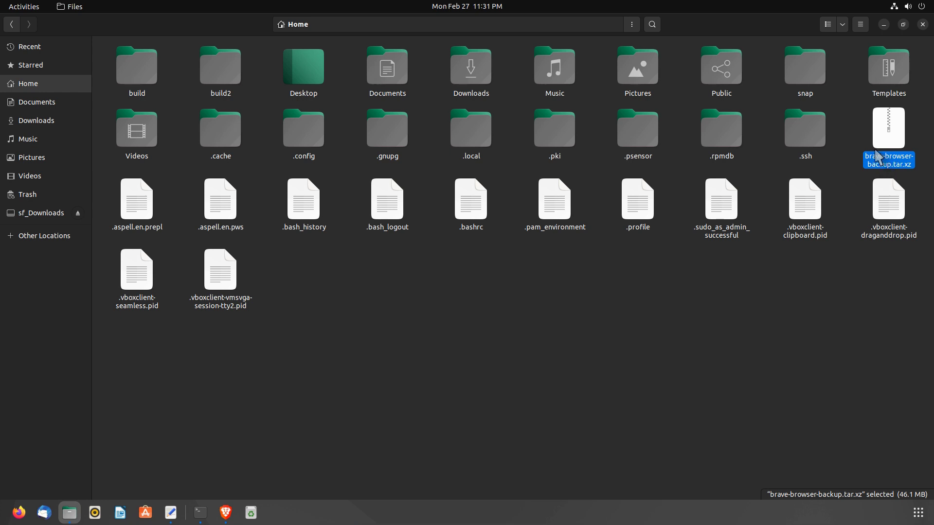
click(874, 277)
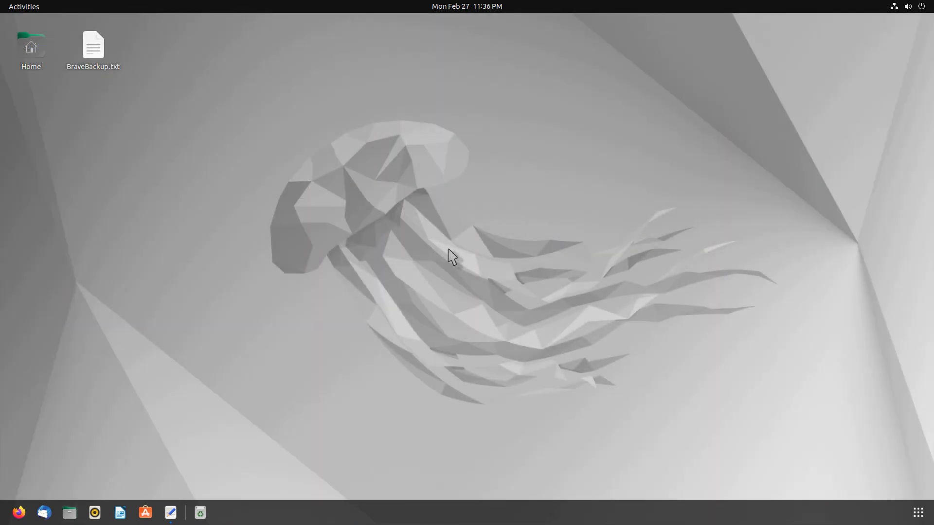
click(70, 512)
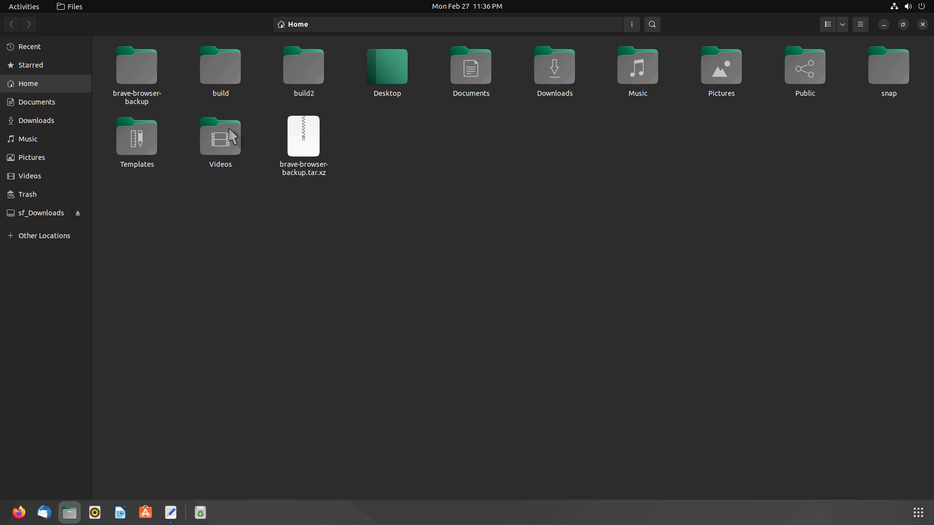
click(153, 71)
key(Delete)
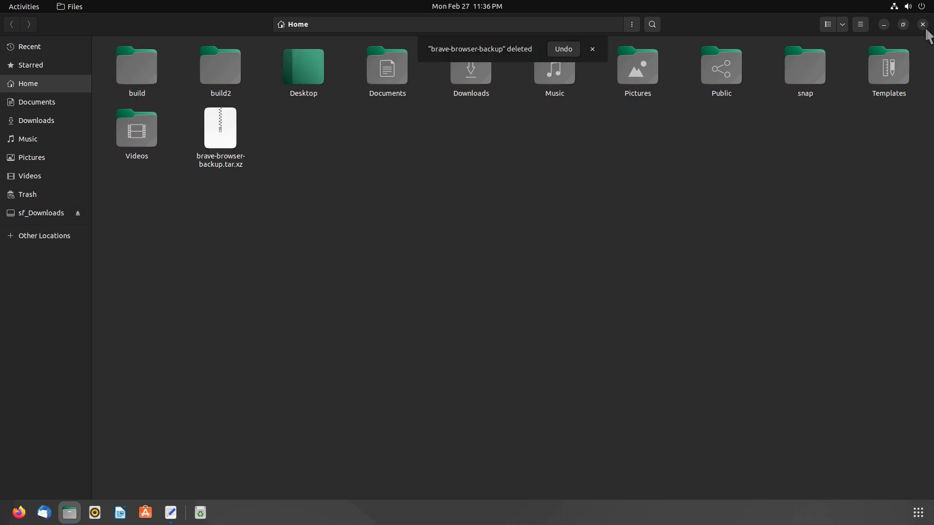
click(922, 24)
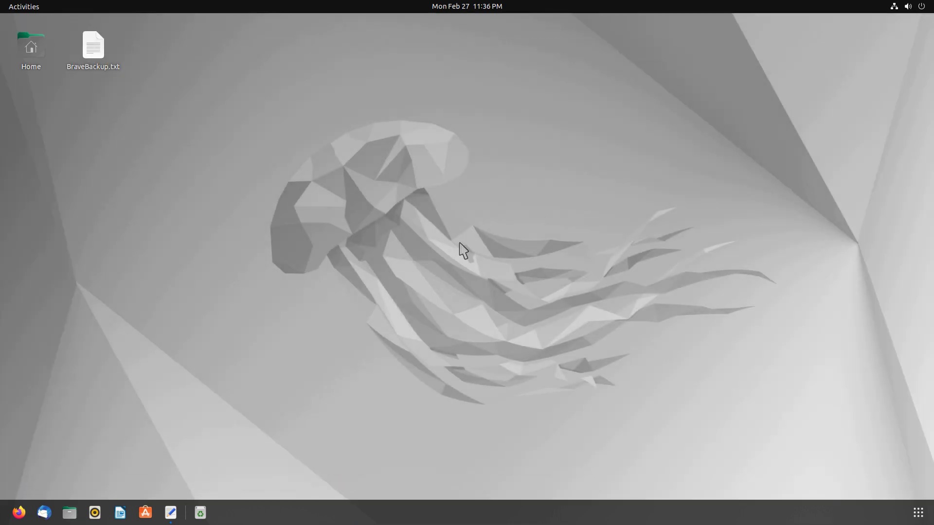
click(70, 513)
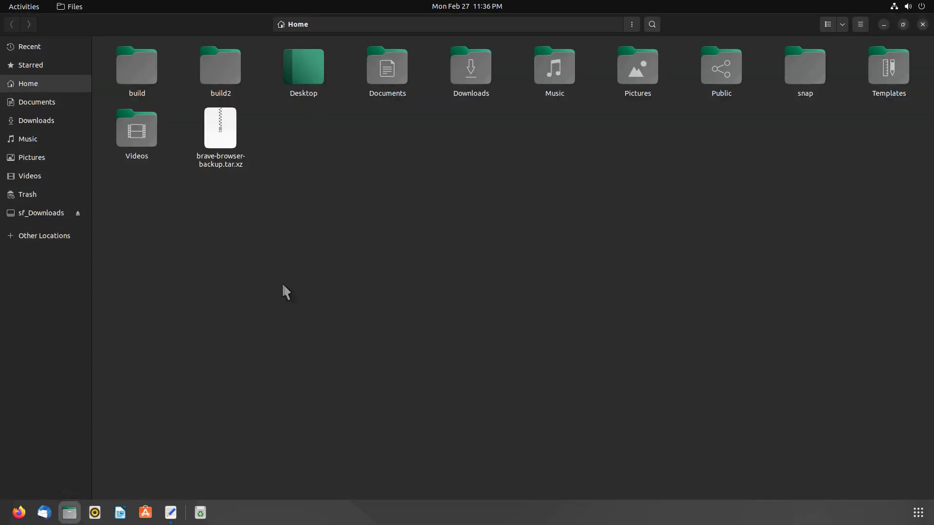
click(243, 154)
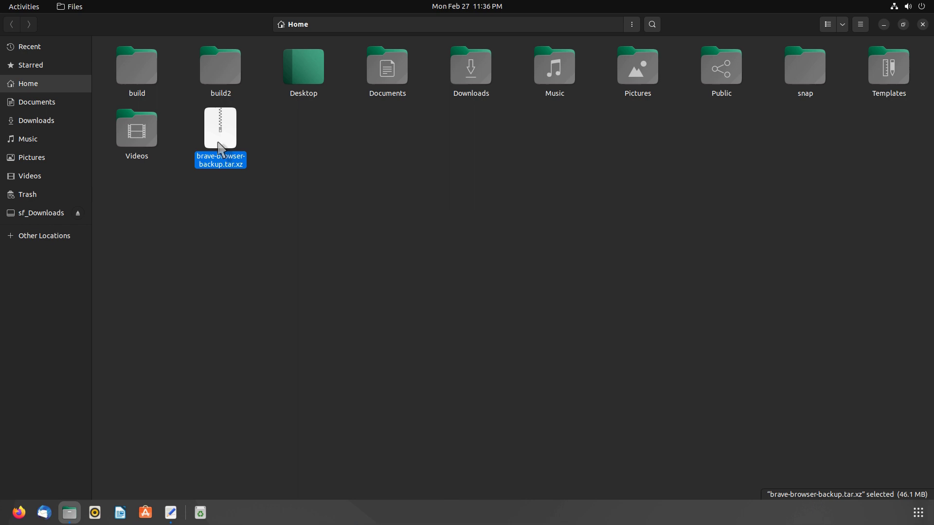
- Extract brave-browser-backup.tar.xz into Home and open the extracted brave-browser-backup folder
right_click(220, 149)
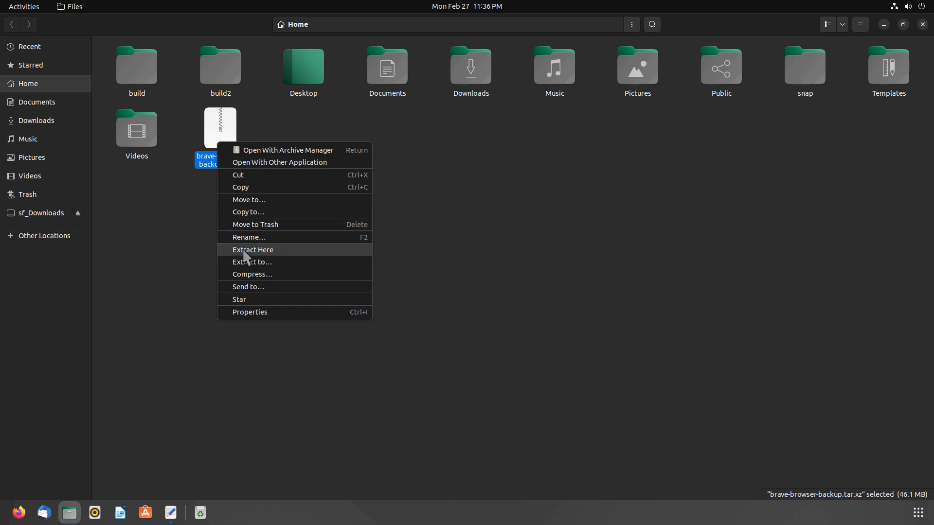
click(261, 250)
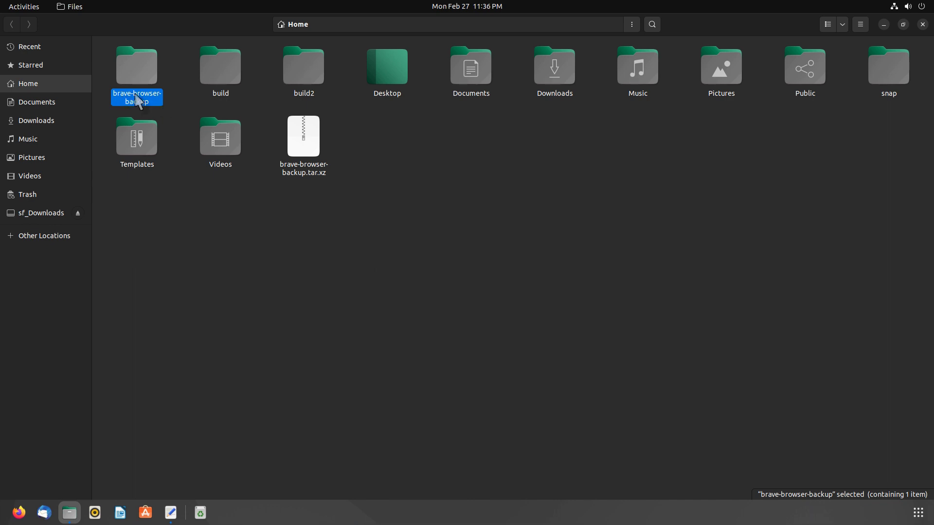
double_click(142, 71)
- Copy the backup's BraveSoftware folder and go back to Home
click(165, 72)
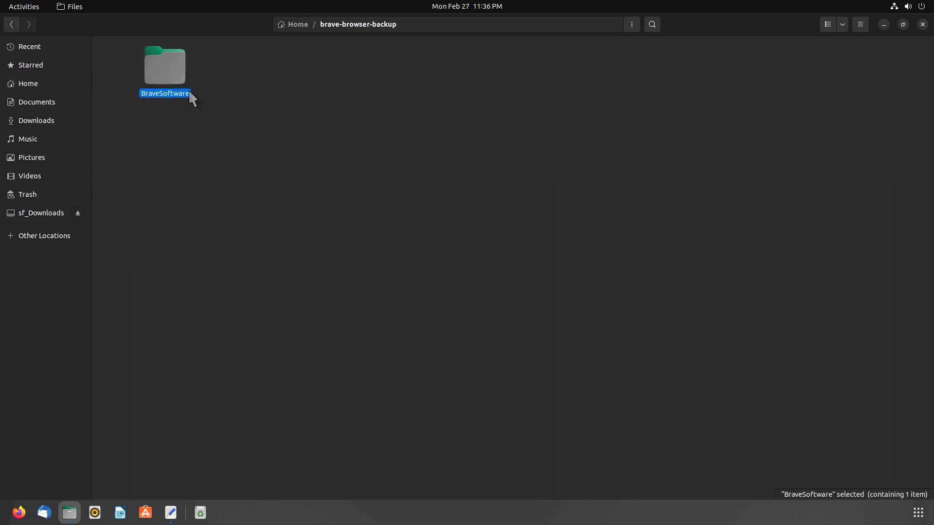
right_click(162, 63)
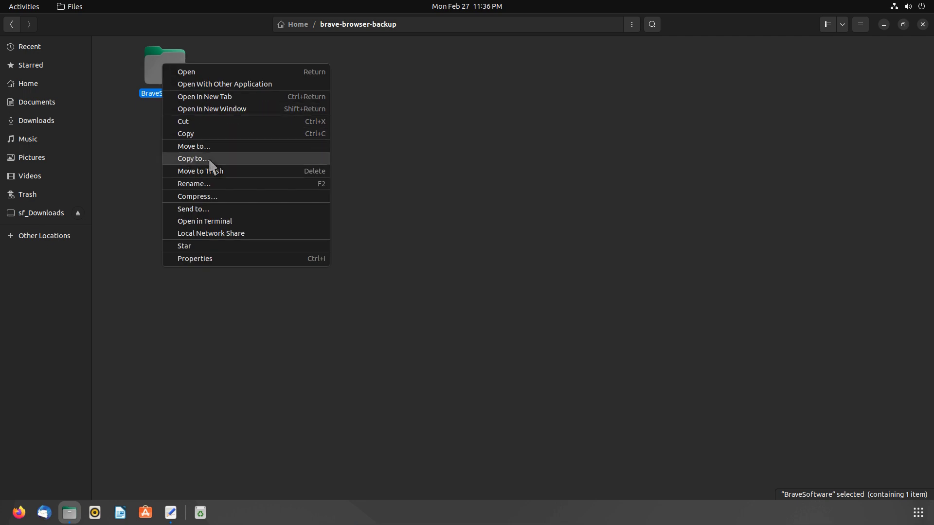
click(191, 135)
key(alt+Left)
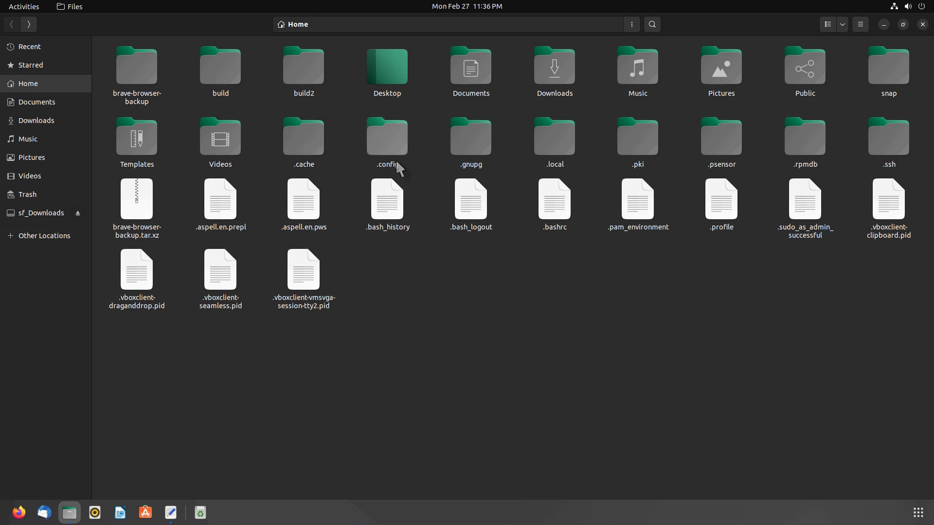
- Inside .config, append OLD to the existing BraveSoftware folder's name, making it BraveSoftwareOLD
click(378, 163)
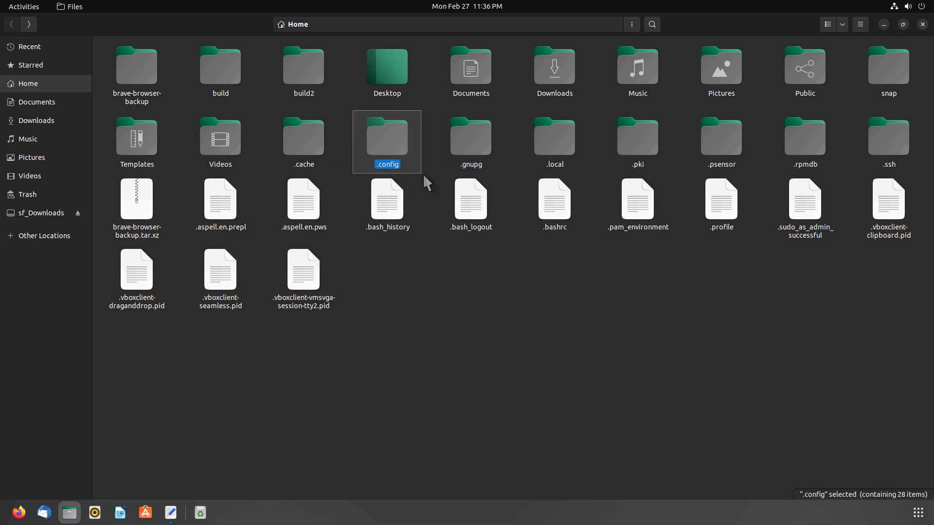
double_click(407, 156)
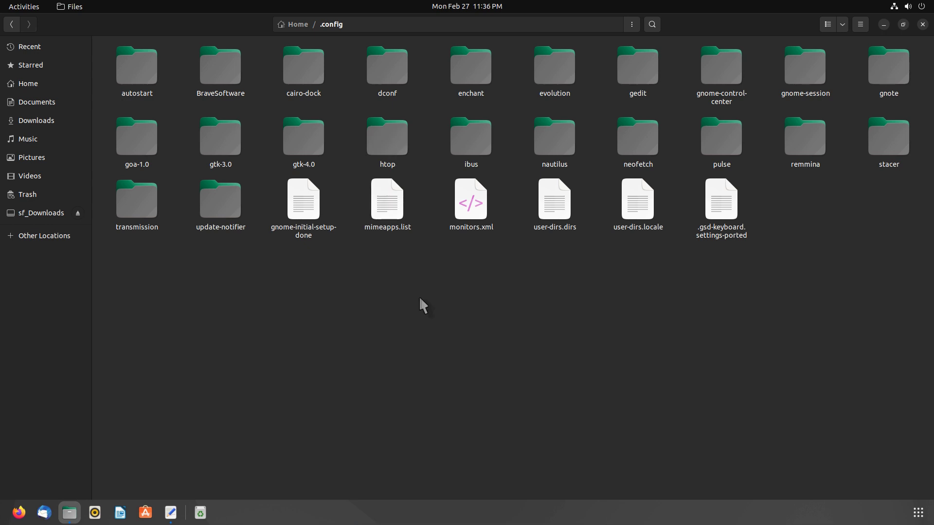
click(234, 102)
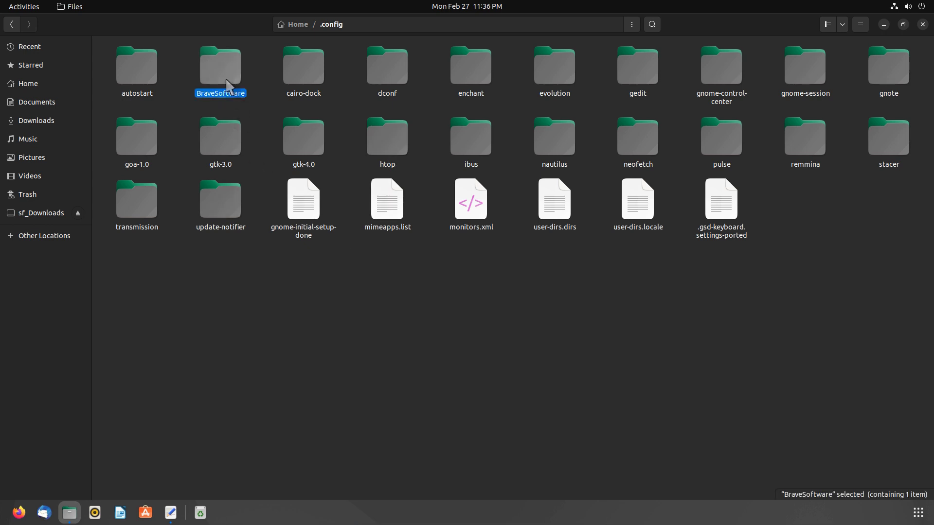
click(246, 194)
mouse_move(189, 46)
mouse_down()
mouse_move(255, 91)
mouse_move(238, 90)
mouse_up()
right_click(230, 79)
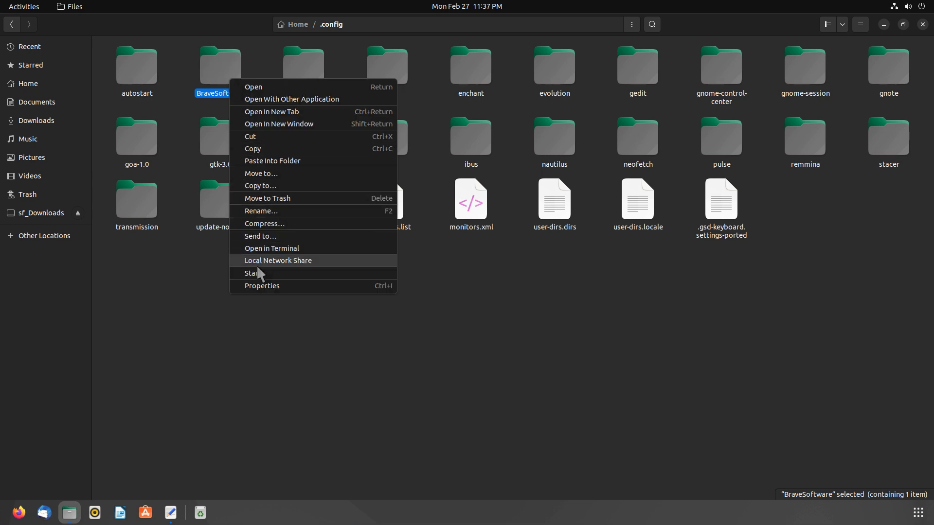
click(261, 215)
click(218, 141)
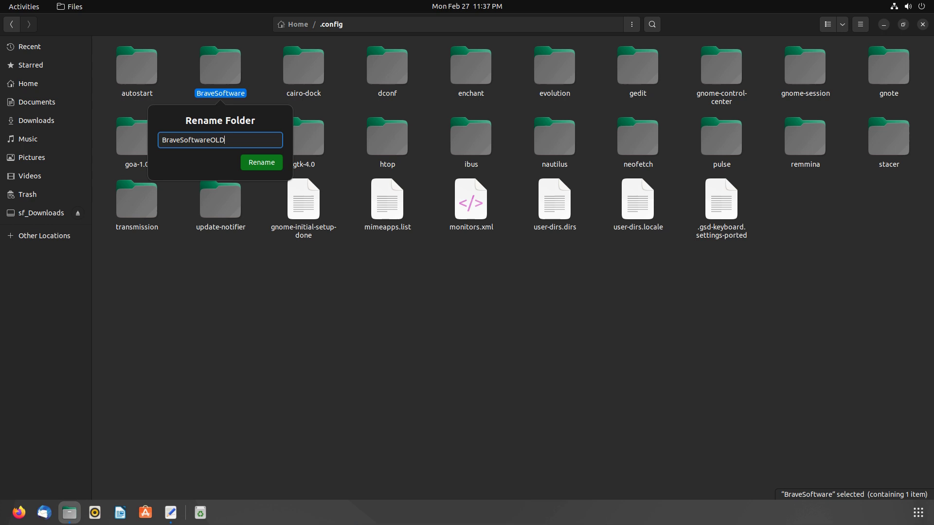
text(OLD)
key(Return)
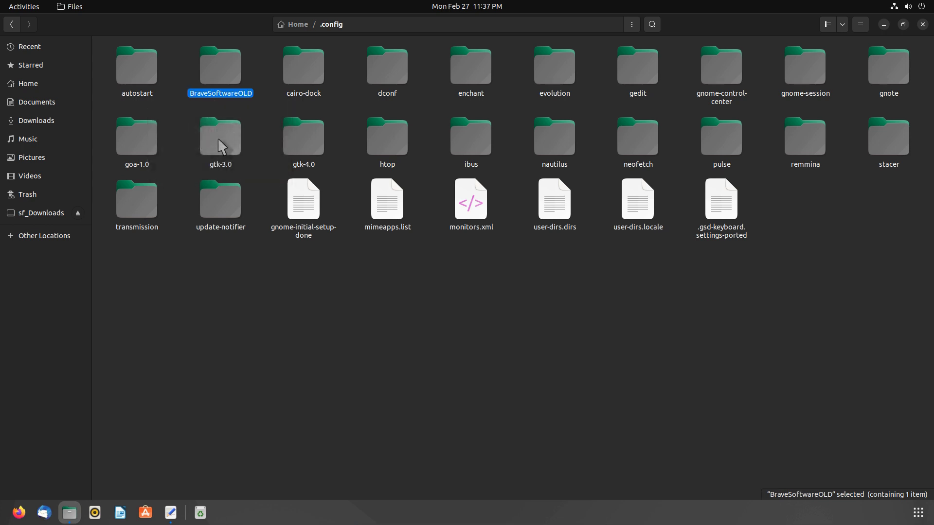
click(257, 258)
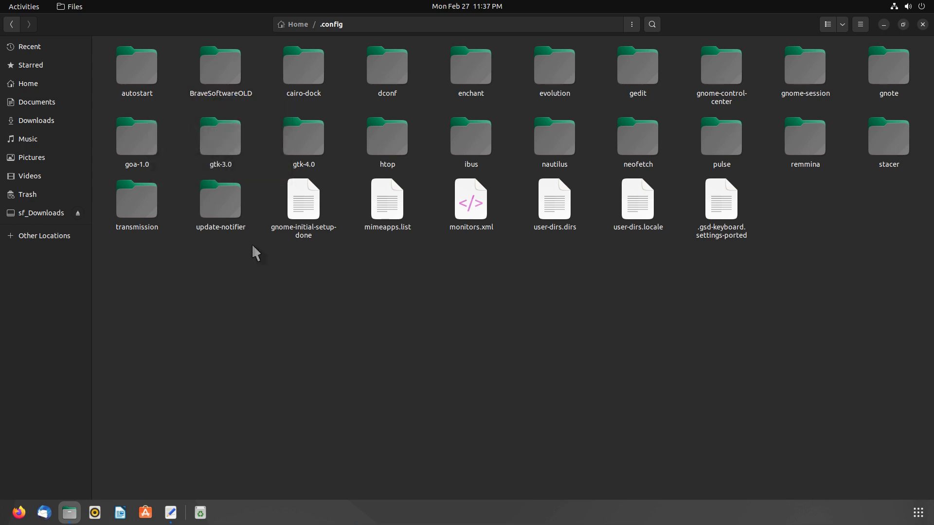
- Paste the copied BraveSoftware folder into .config and send BraveSoftwareOLD to the Trash
right_click(250, 262)
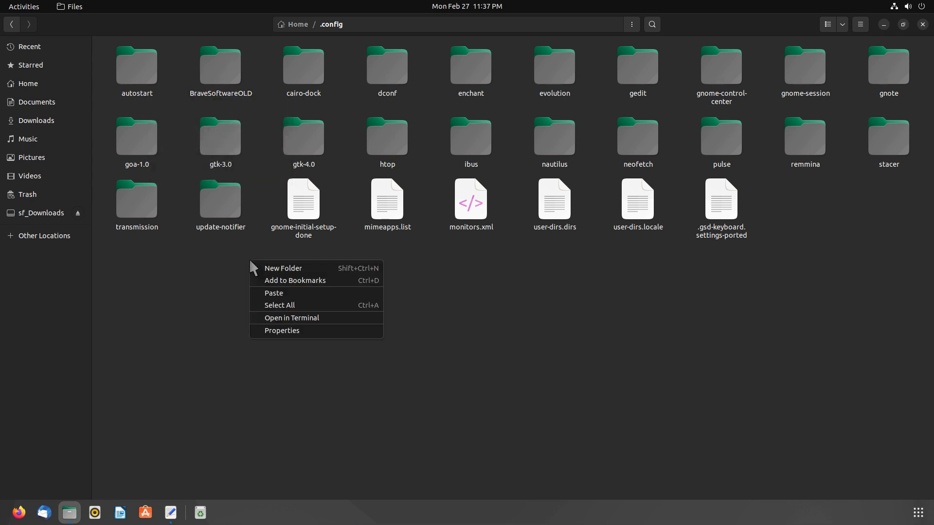
click(271, 293)
click(267, 288)
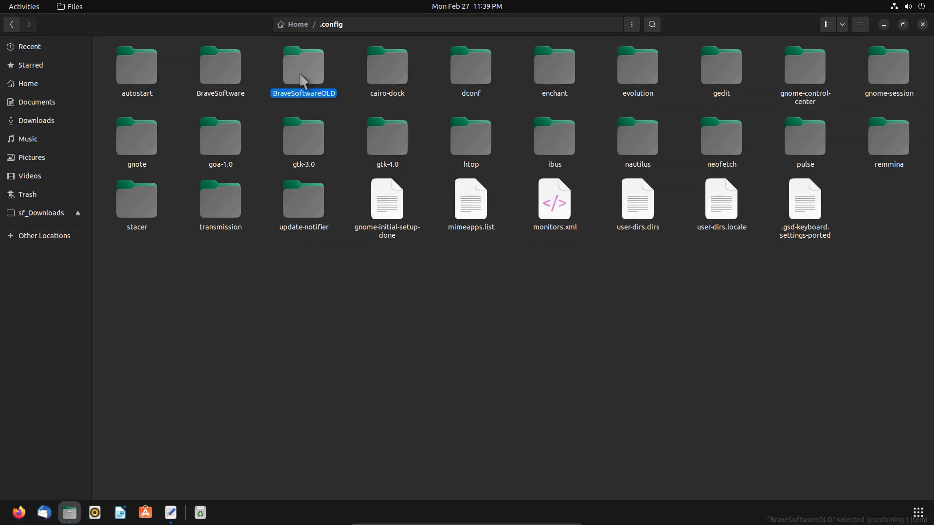
right_click(300, 76)
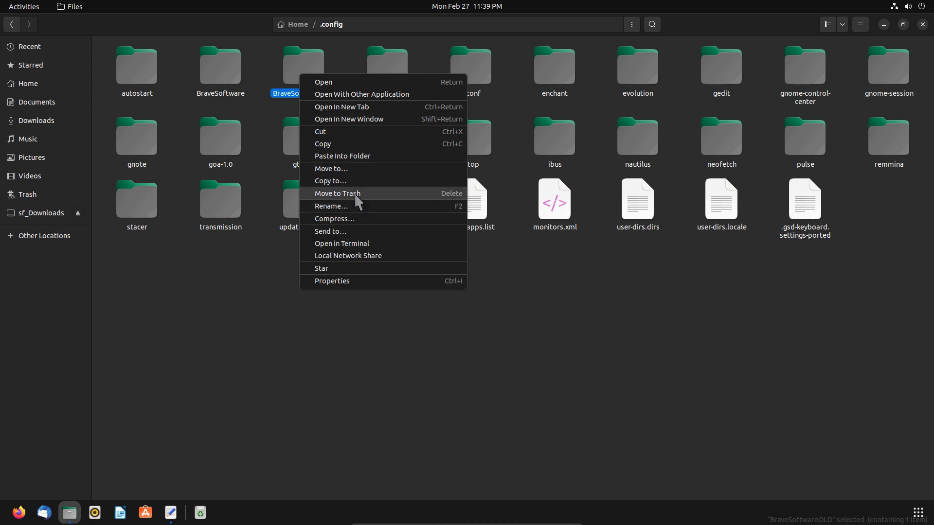
click(328, 194)
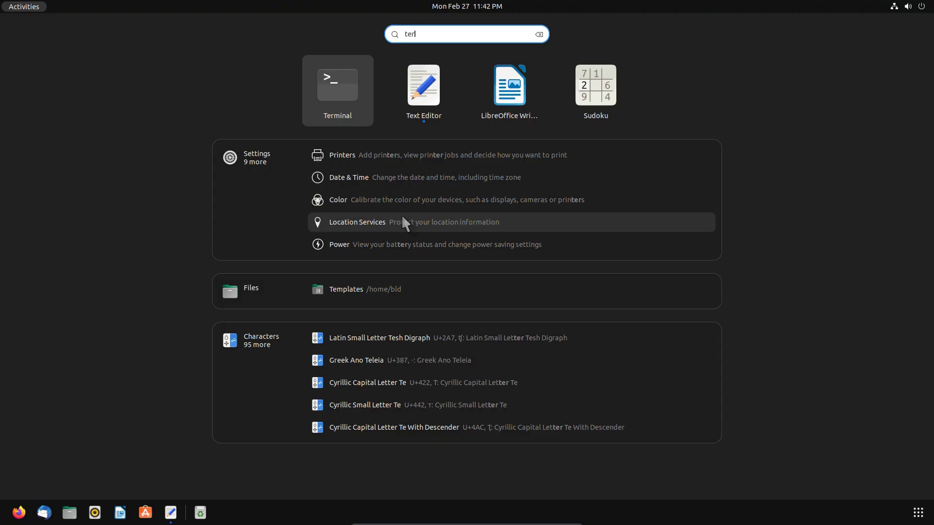
- Launch Terminal and copy brave-browser-backup.tar.xz into .config with cp
text(rminal)
key(Return)
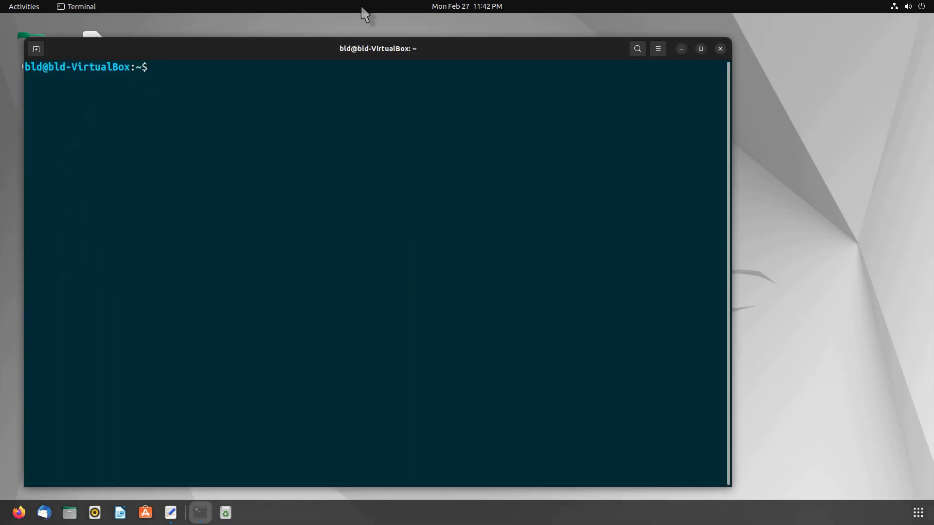
drag(364, 55, 452, 31)
text(cp brav)
text(e-)
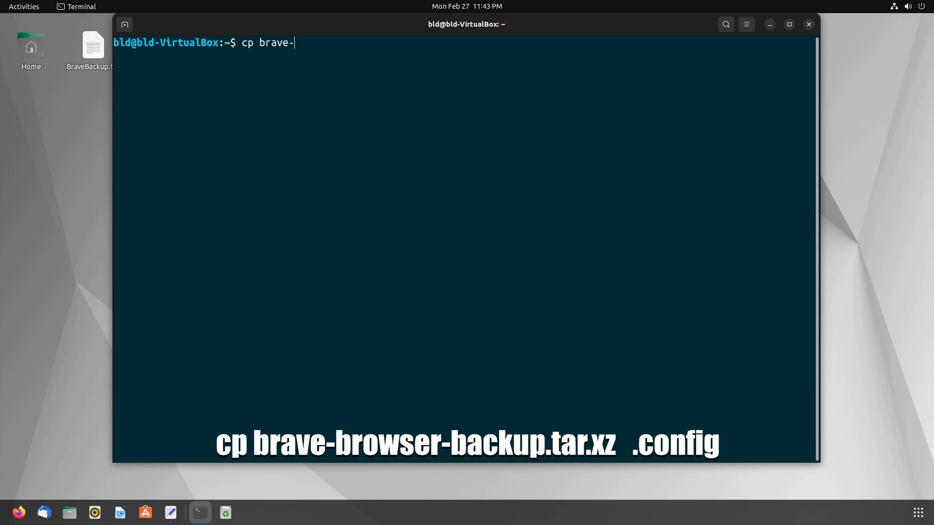
text(browser-backup.tar.xz .config)
key(Return)
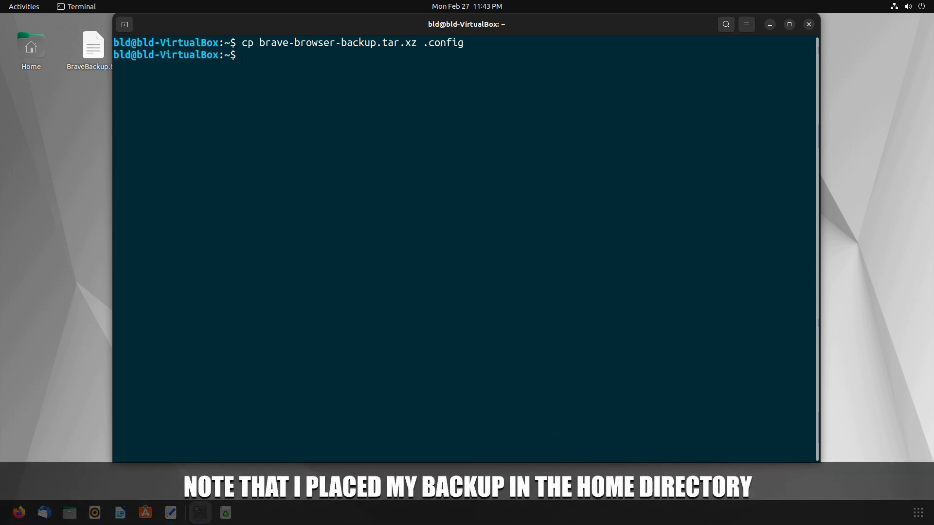
- Change into ~/.config and list its contents, highlighting BraveSoftware in the output
text(cd)
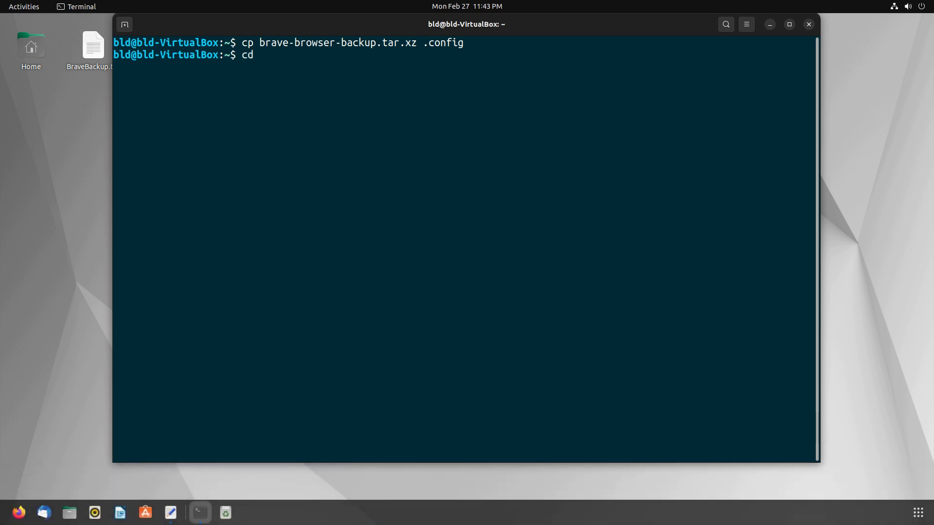
text( ~/)
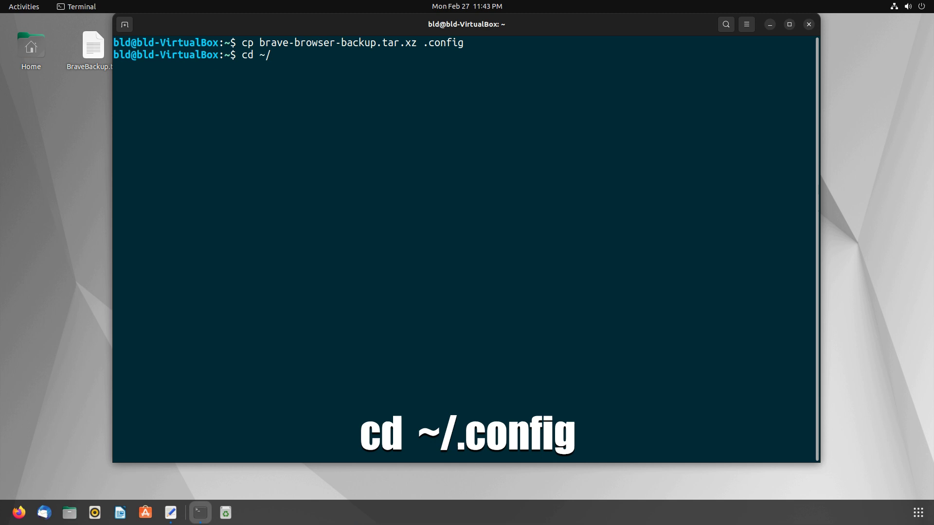
text(.config)
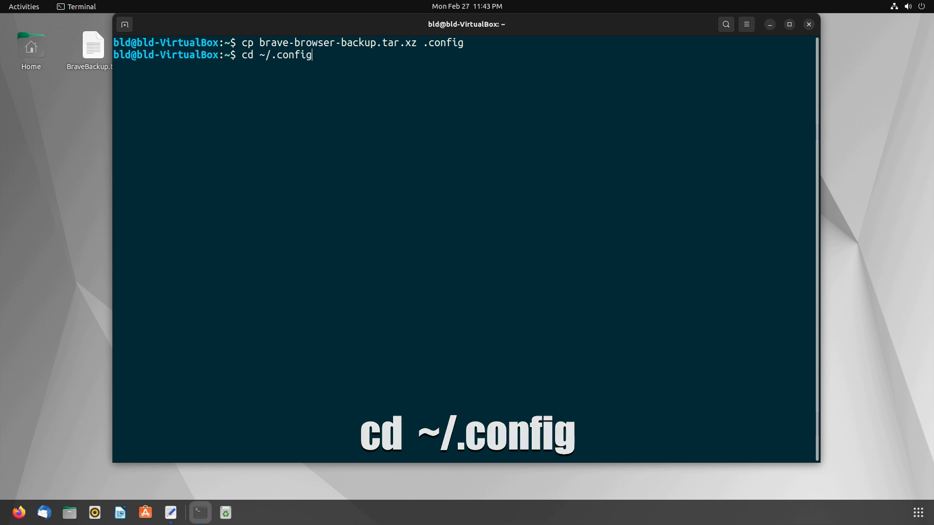
key(Return)
text(ls)
key(Return)
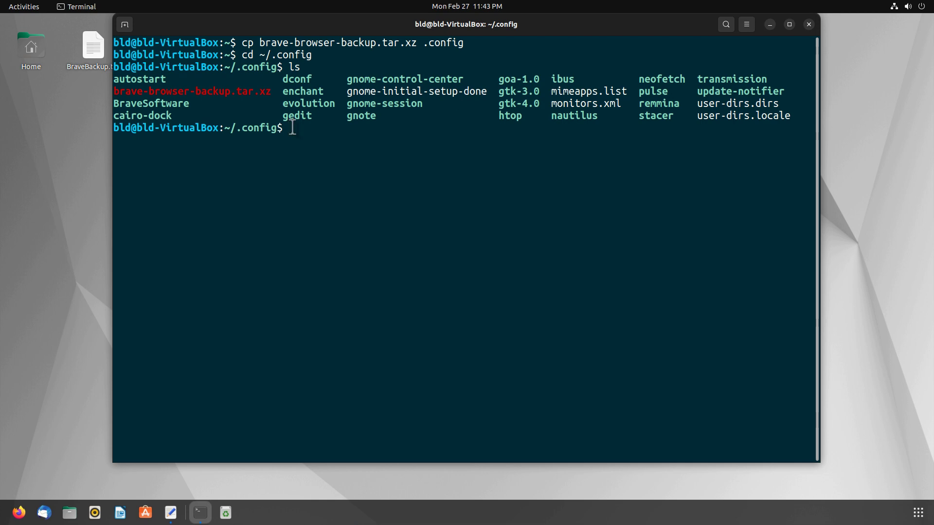
drag(194, 104, 113, 104)
- Rename BraveSoftware to BraveSoftware-old with mv
click(166, 105)
text(mv Brave)
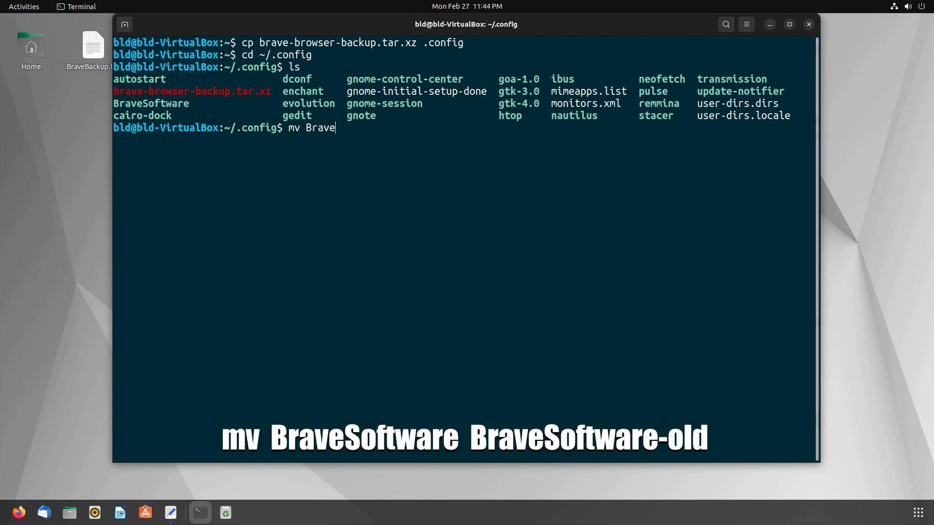
text(Software BraveS)
text(oftware-old)
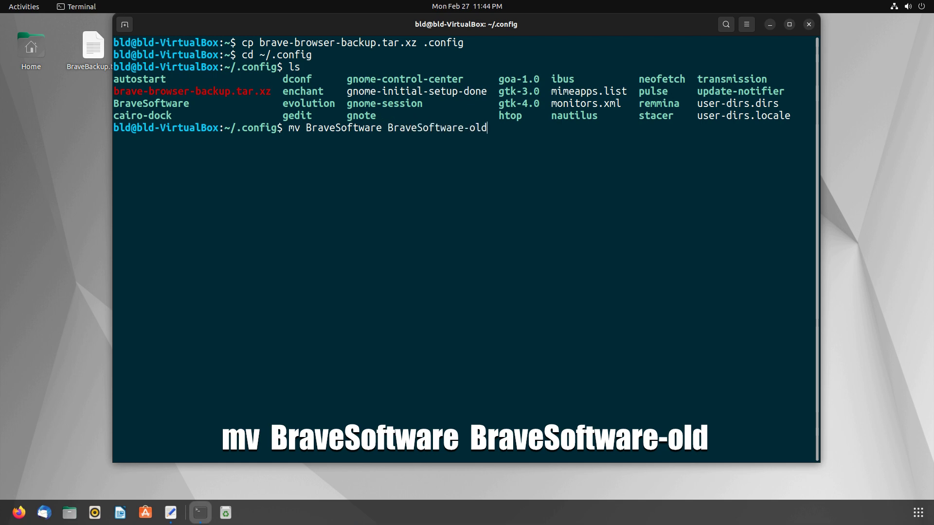
key(Return)
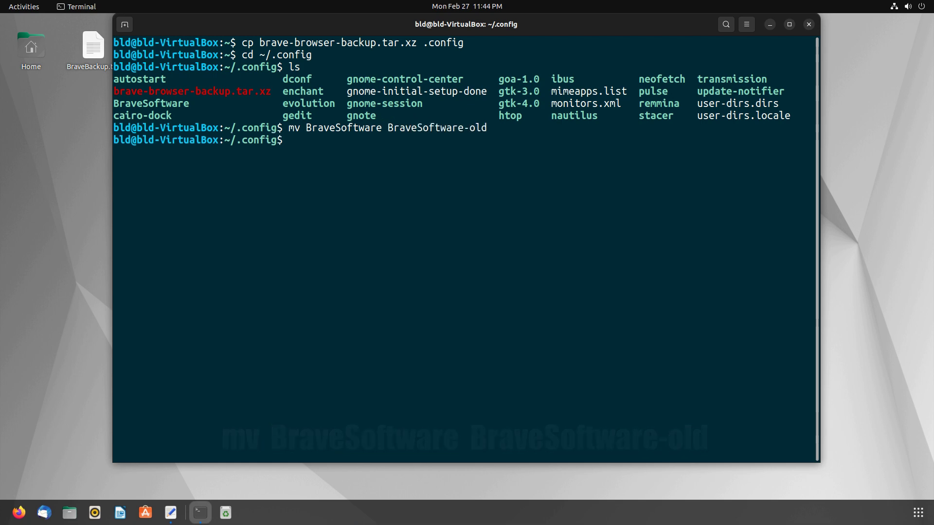
- Extract brave-browser-backup.tar.xz with tar -xzvf, then delete the archive with rm
text(tar -xzvf brave-)
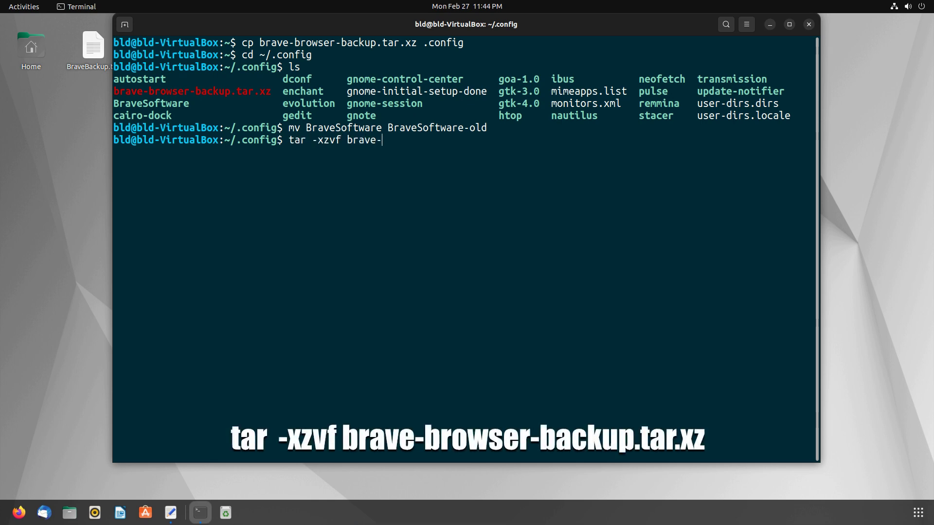
text(browser-backup.tar.xz)
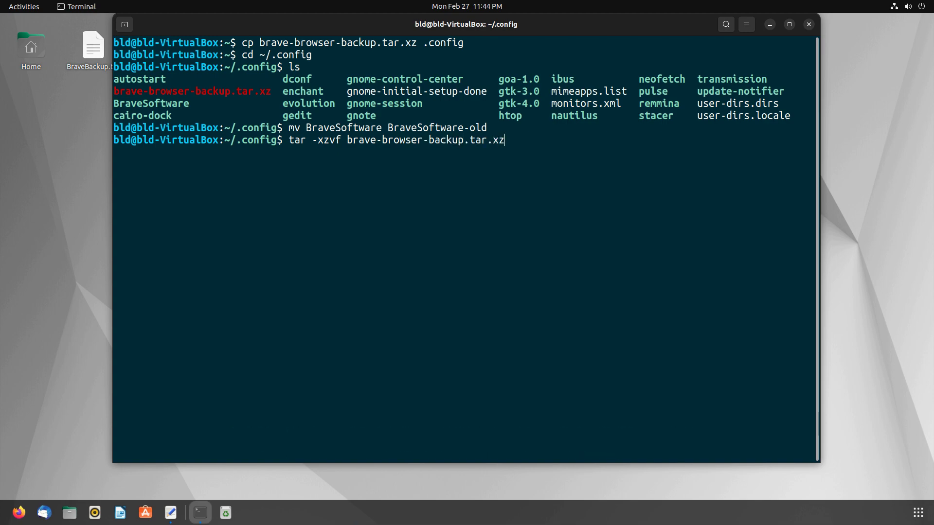
key(Return)
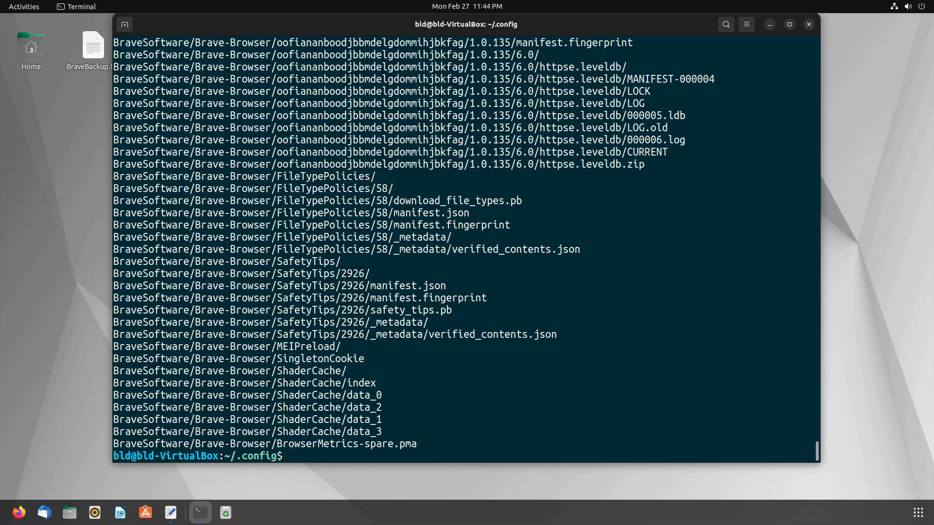
text(rm brave-browser-backup)
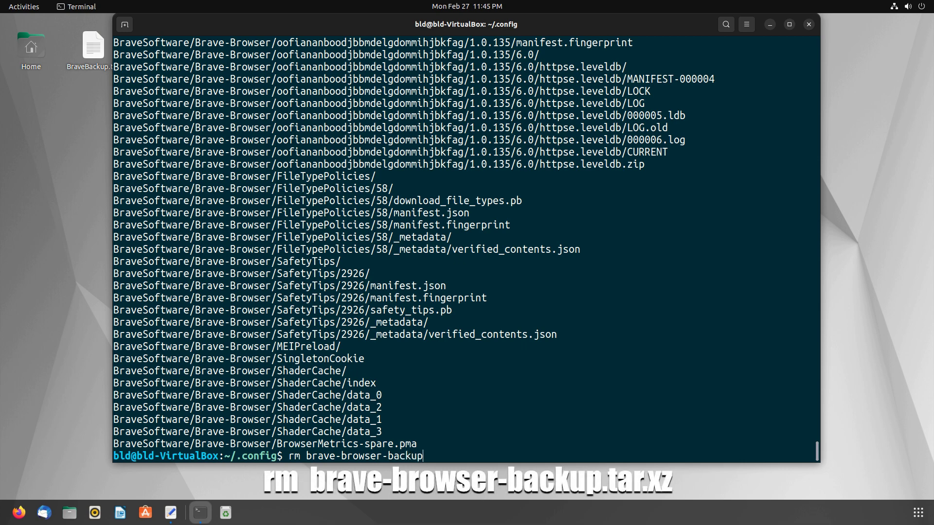
text(.tar.xz)
key(Return)
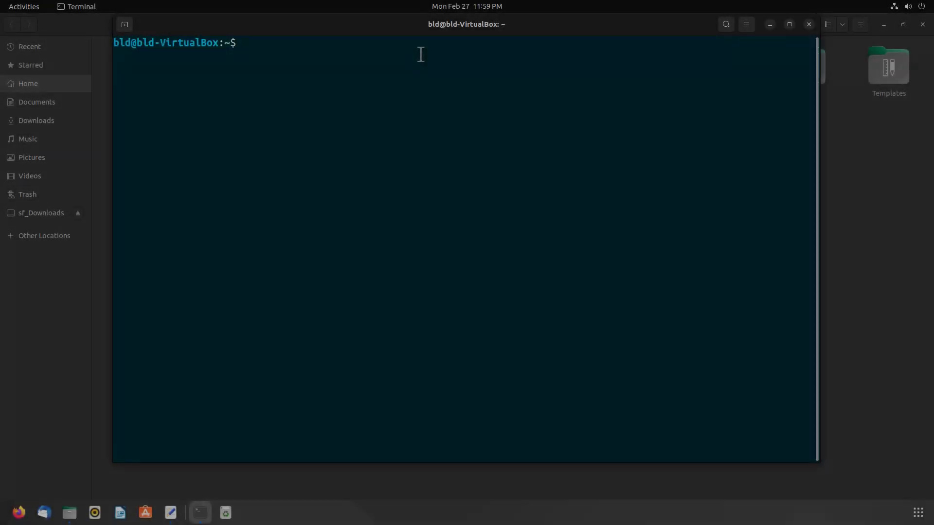
- Start encrypting brave-browser-backup.tar.xz with gpg -c
text(gpg -c)
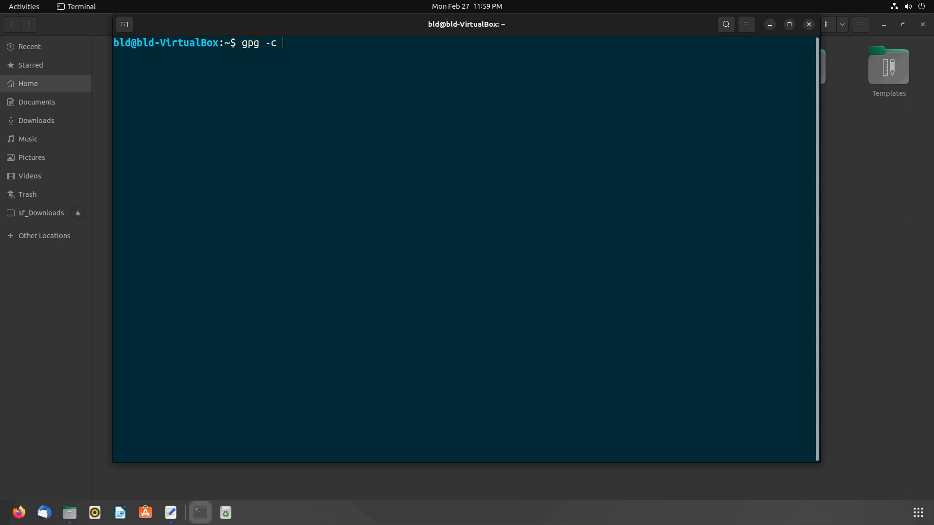
text( brave-browser-backup-)
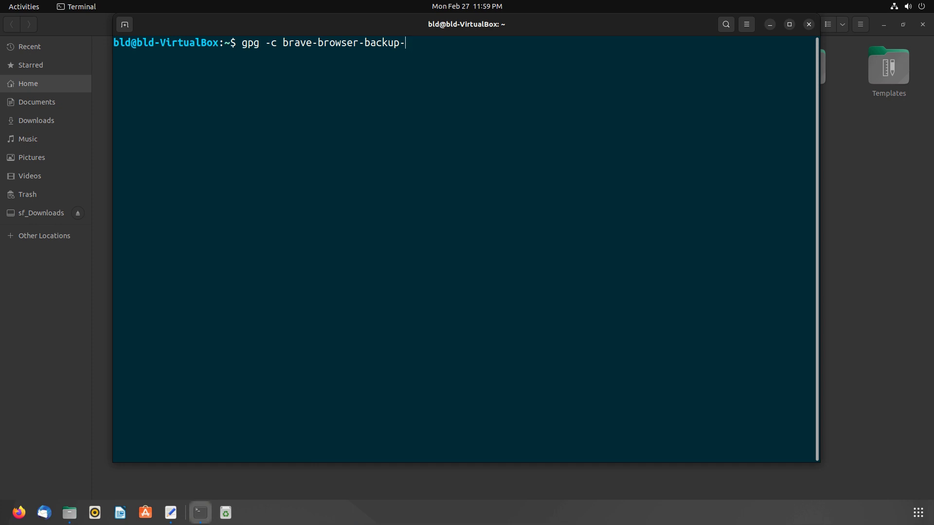
key(BackSpace)
text(.tar.xz)
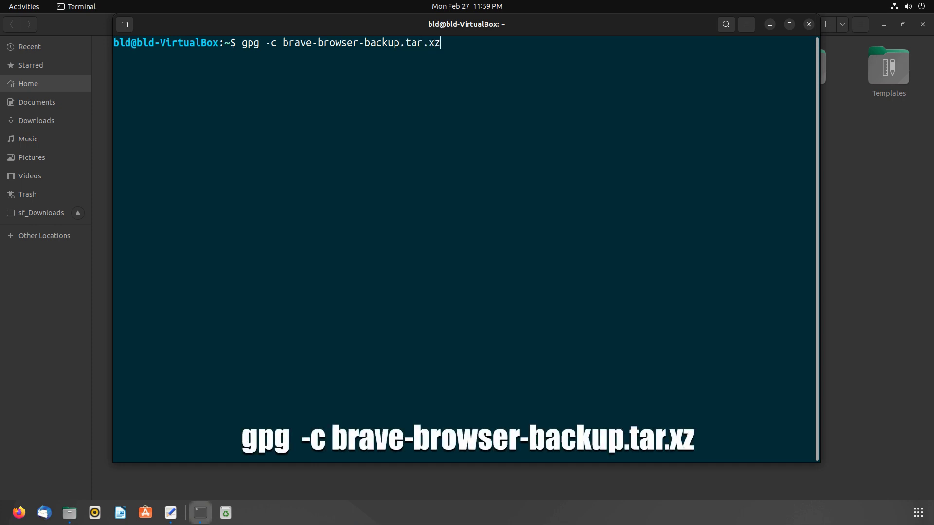
key(Return)
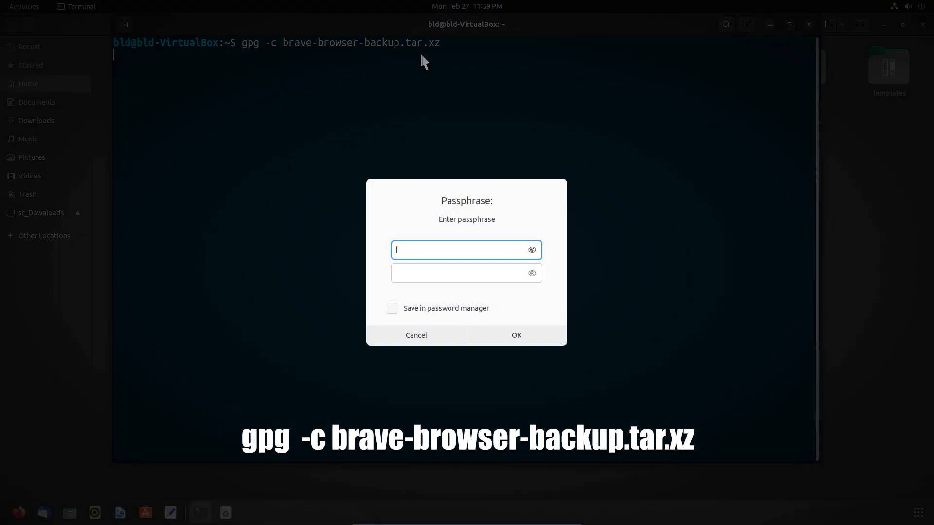
- Enter and confirm the passphrase, accepting it despite the insecure-passphrase warning
text(123456)
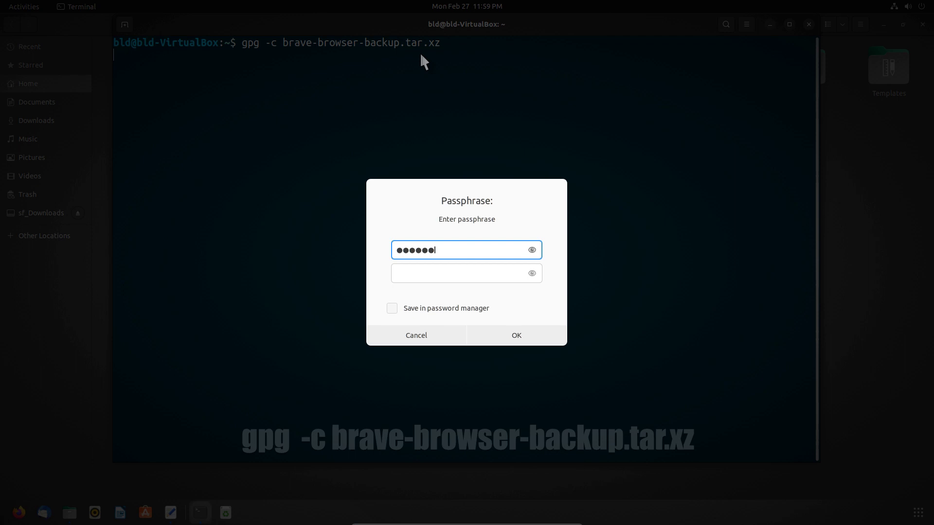
text(123456123456)
key(Tab)
text(12345612)
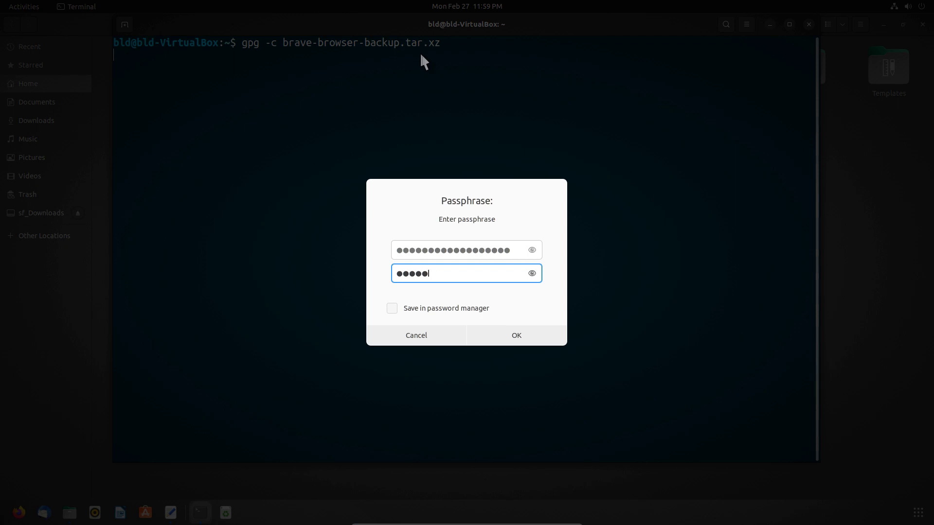
text(3456123456)
click(523, 337)
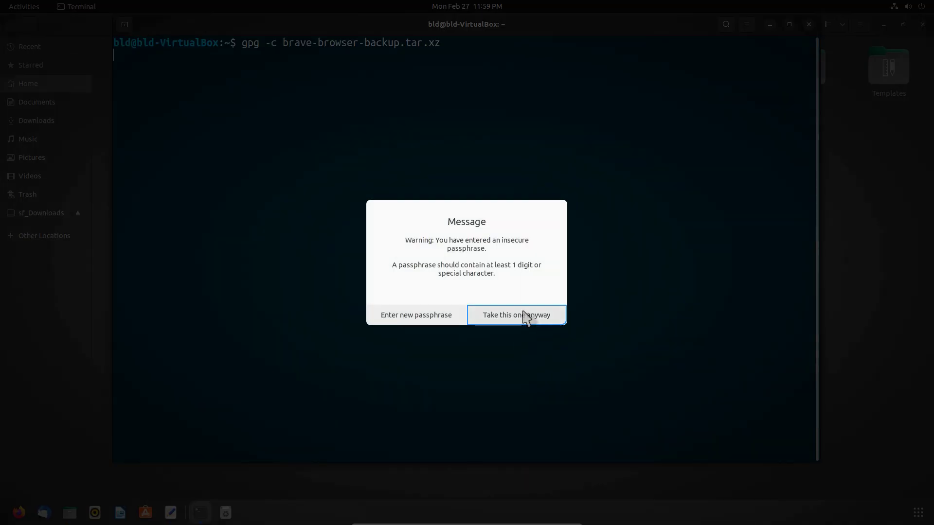
click(523, 312)
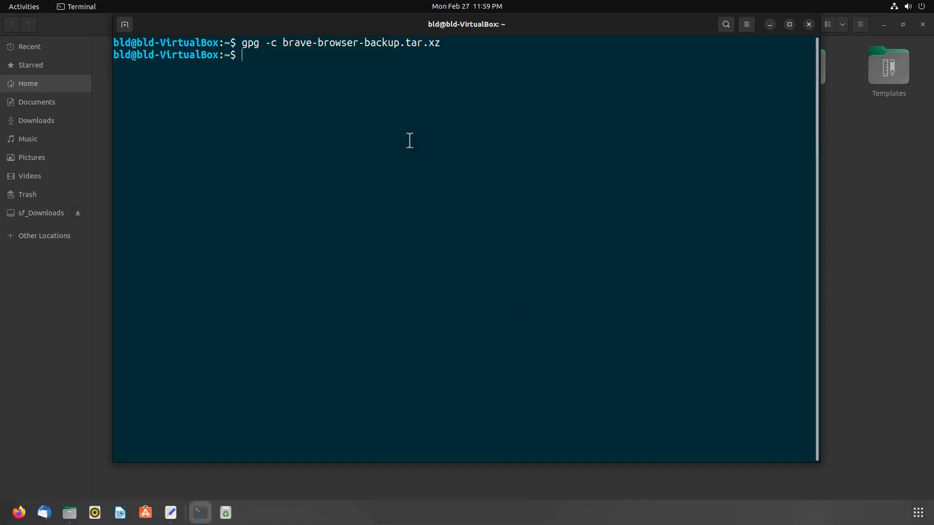
- Trash the plain brave-browser-backup.tar.xz in Files, keeping the .gpg file, and bring back the terminal
click(770, 24)
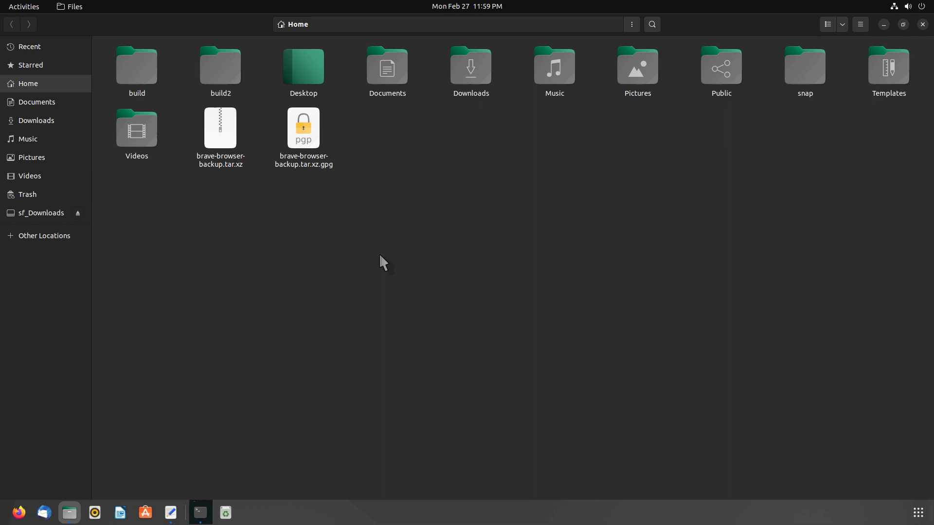
click(322, 159)
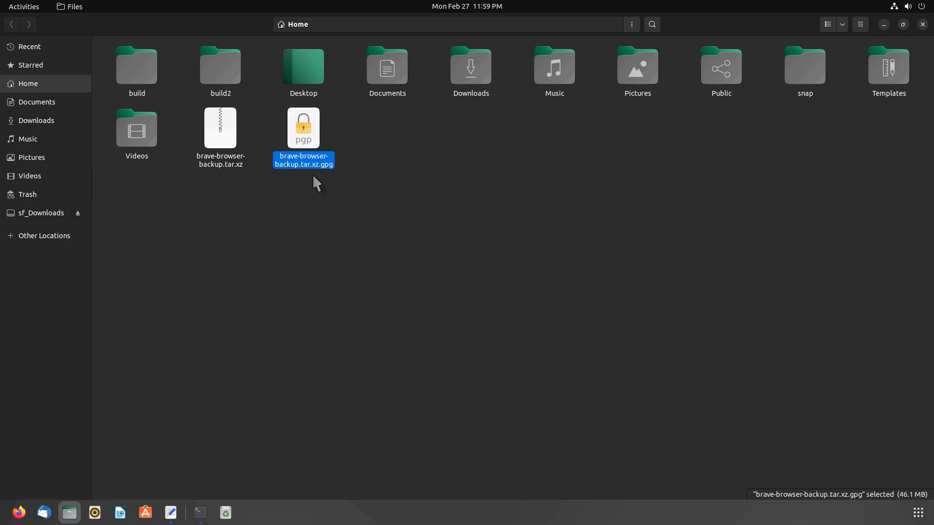
click(298, 193)
right_click(217, 145)
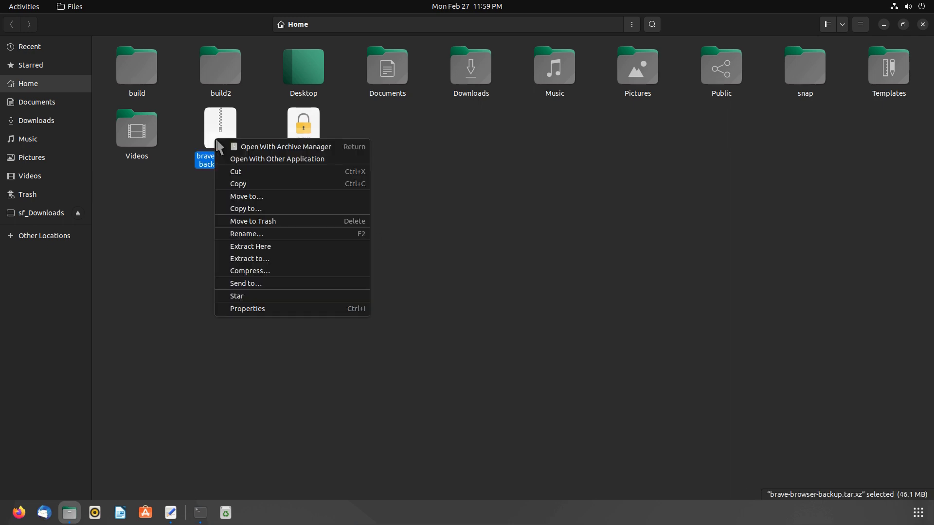
click(268, 224)
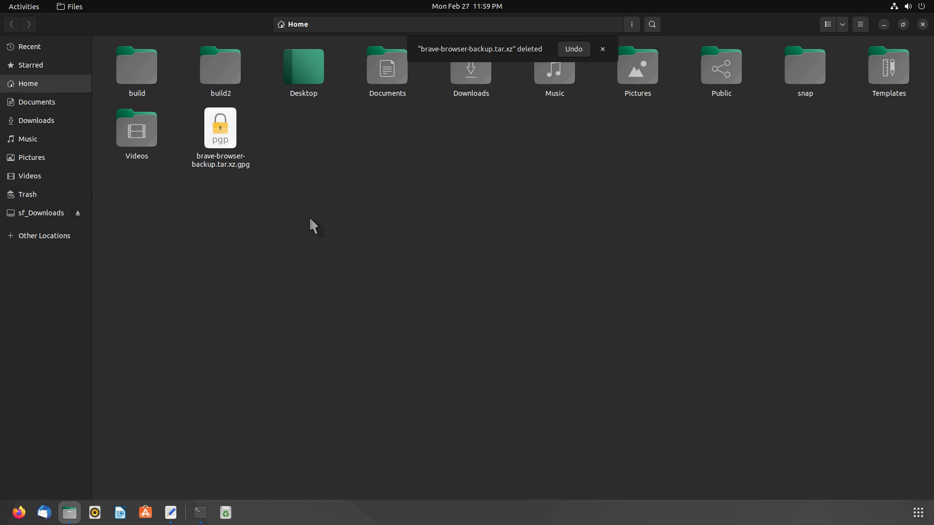
click(240, 160)
click(200, 513)
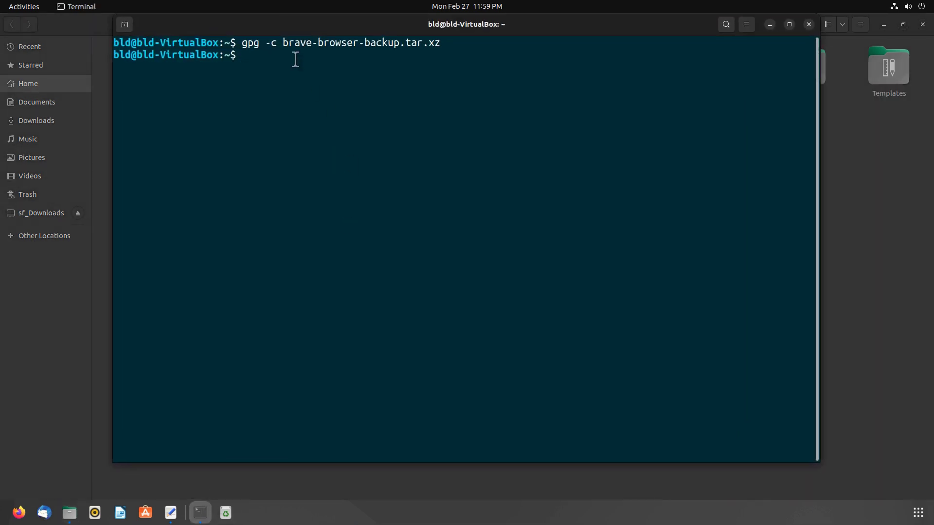
- Clear the screen and decrypt brave-browser-backup.tar.xz.gpg into brave-browser-backup.tar.xz with gpg -d
text(clear)
key(Return)
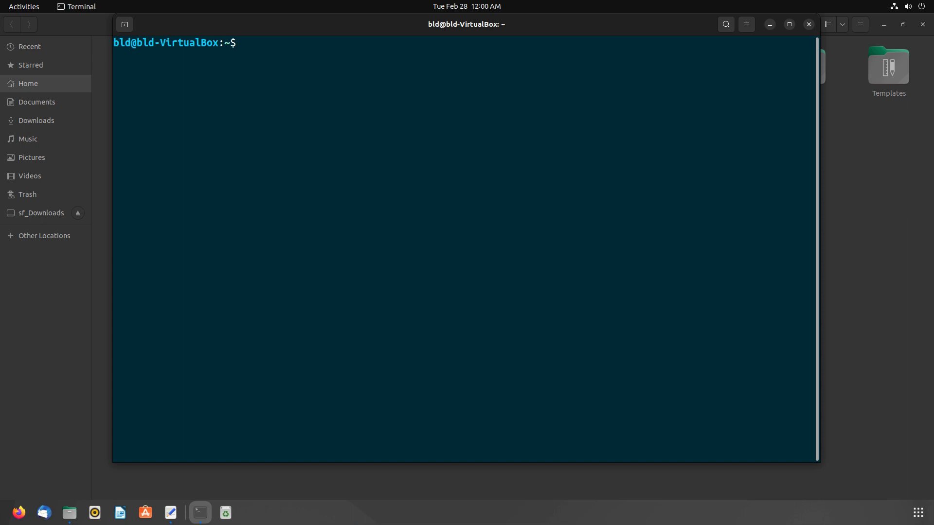
text(gpg -d brave-browse)
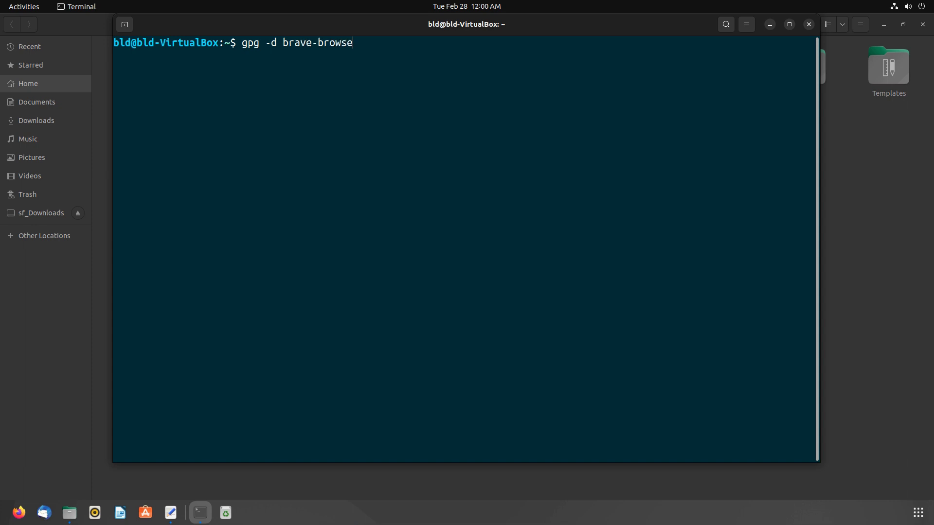
text(r-backup.tar.xz)
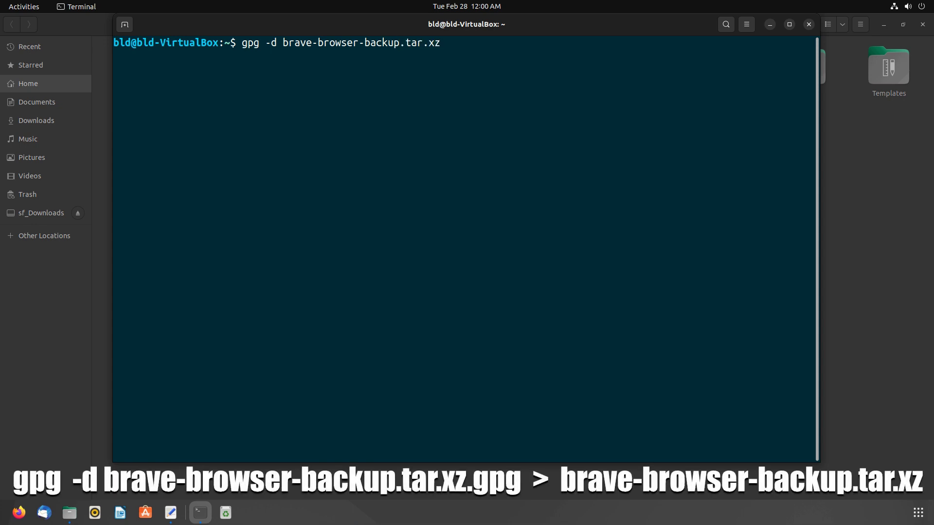
text(.gpg >)
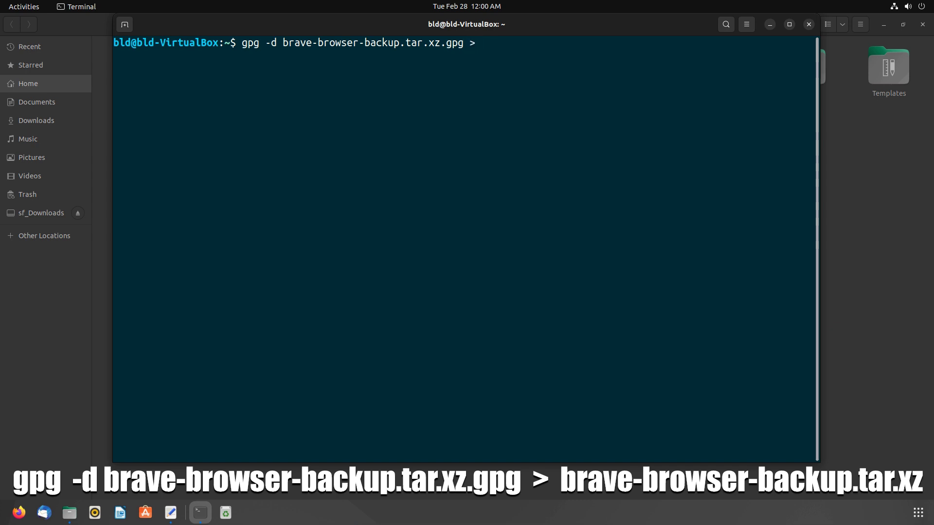
text( brave-browser)
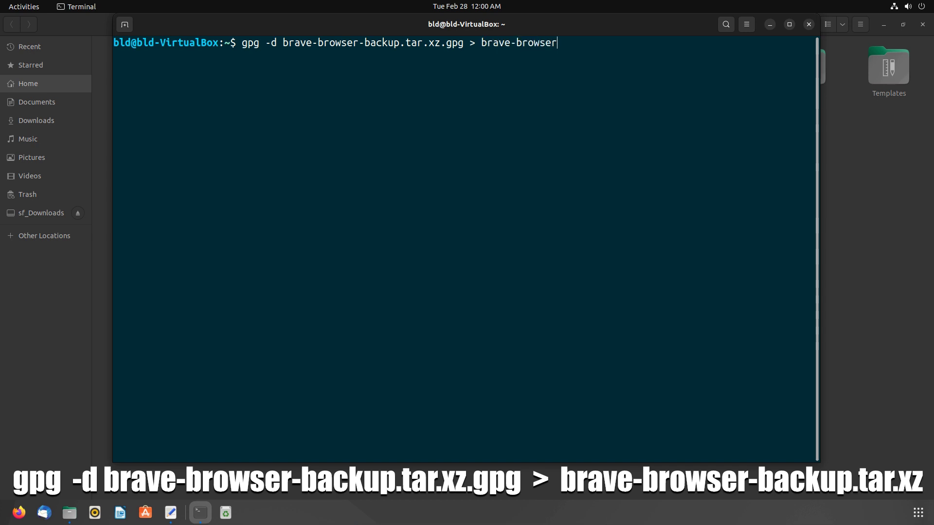
text(-backup)
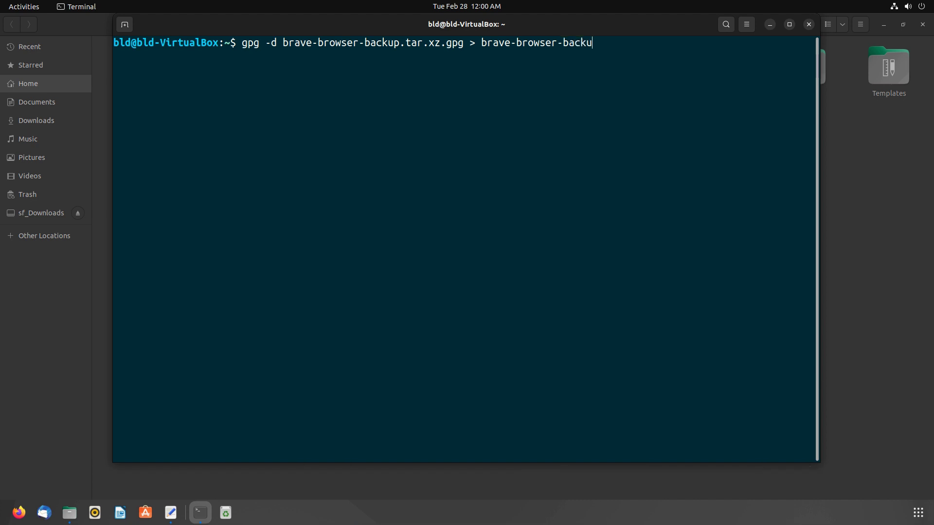
text(.tar.xz)
key(Return)
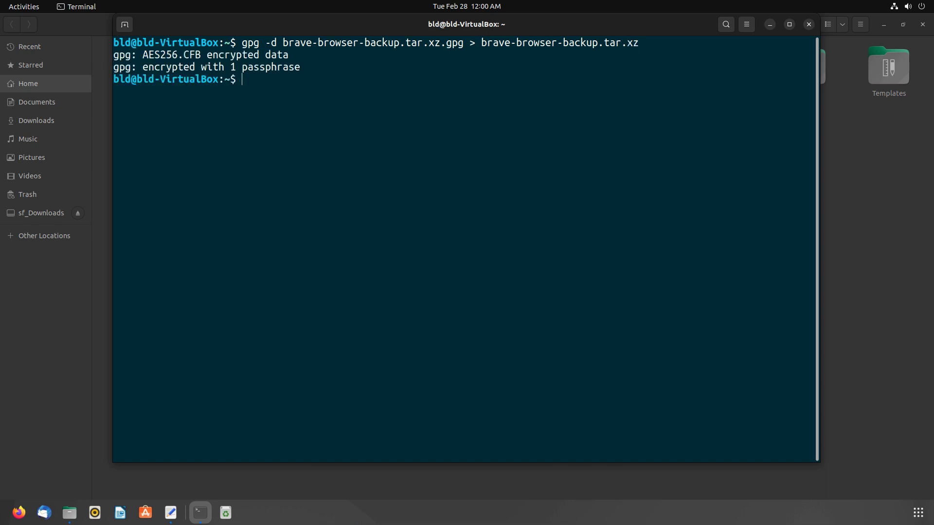
- Extract brave-browser-backup.tar.xz right here in the Home folder
click(770, 24)
click(225, 148)
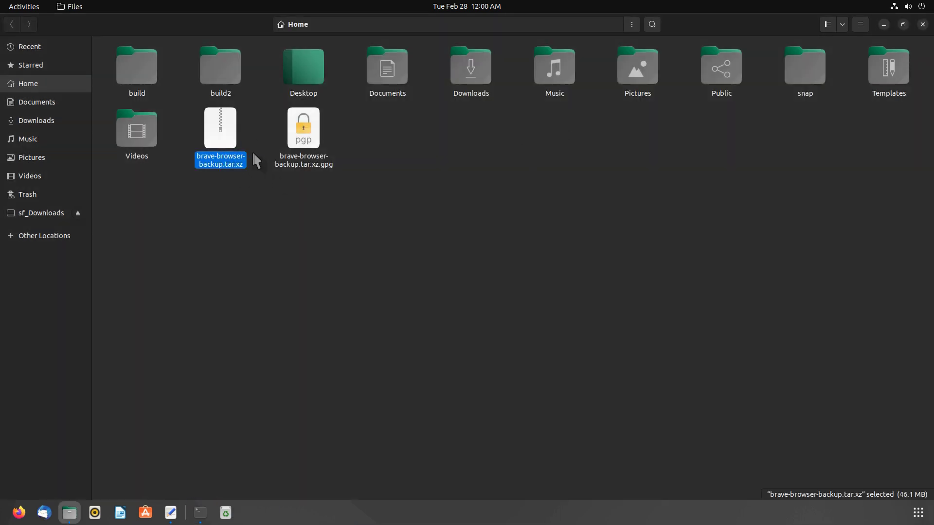
right_click(223, 141)
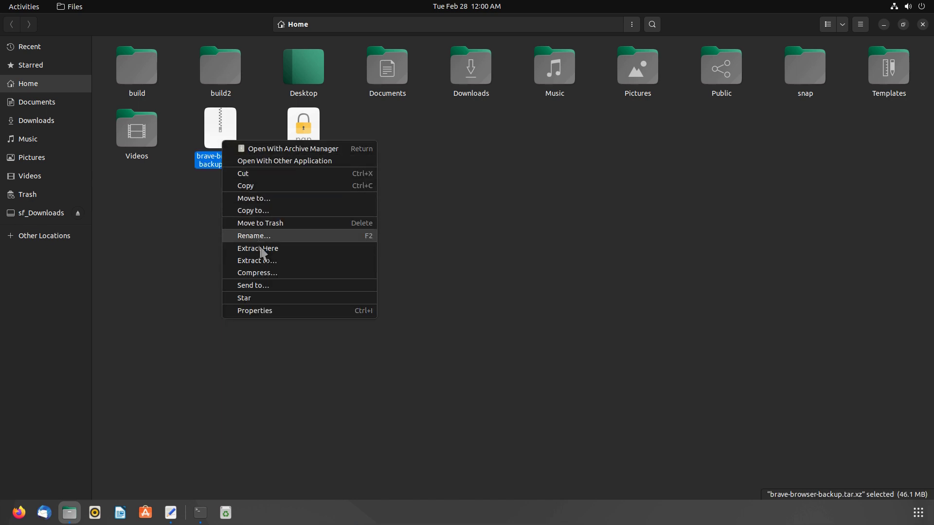
click(273, 247)
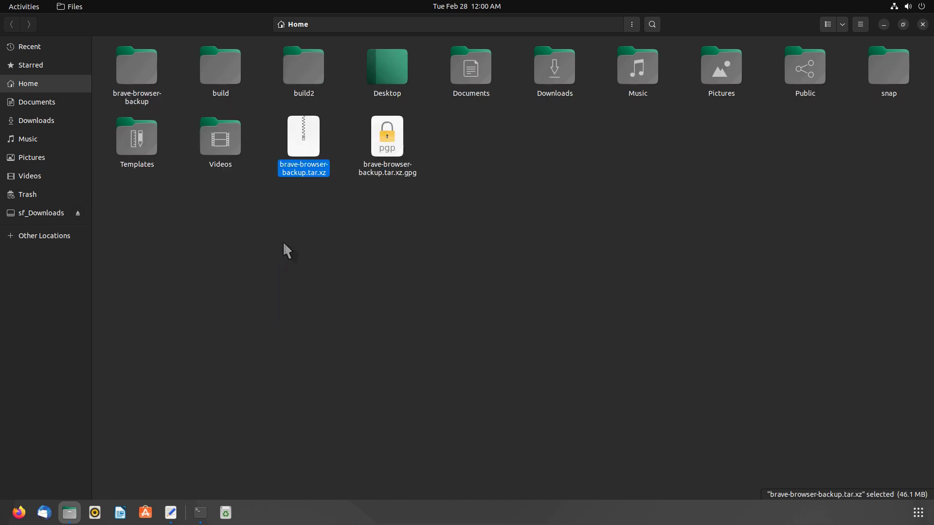
- Open the new brave-browser-backup folder to confirm it holds BraveSoftware, then minimize Files
click(288, 252)
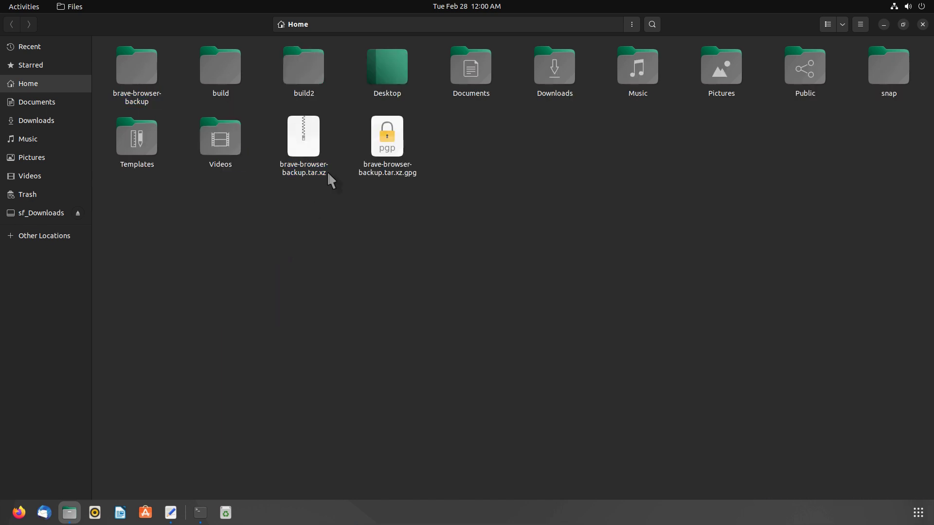
click(118, 76)
double_click(140, 95)
click(167, 95)
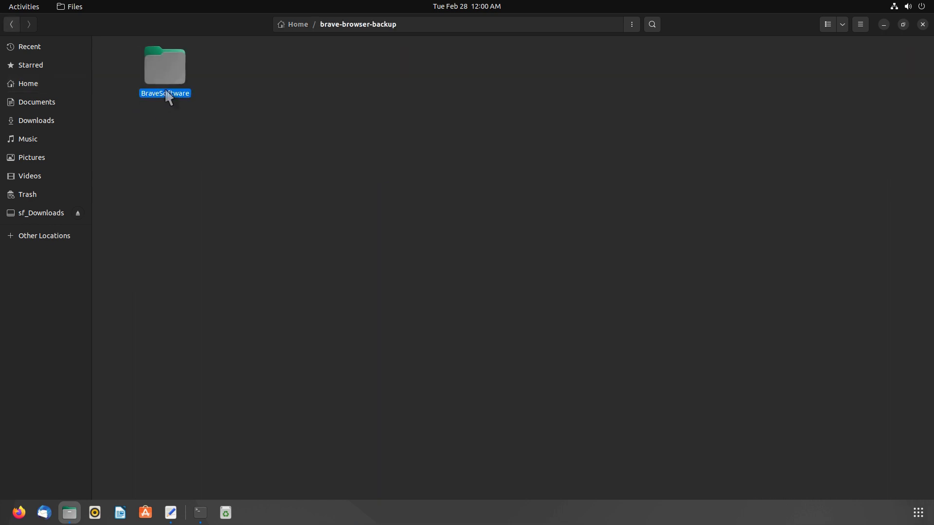
click(206, 142)
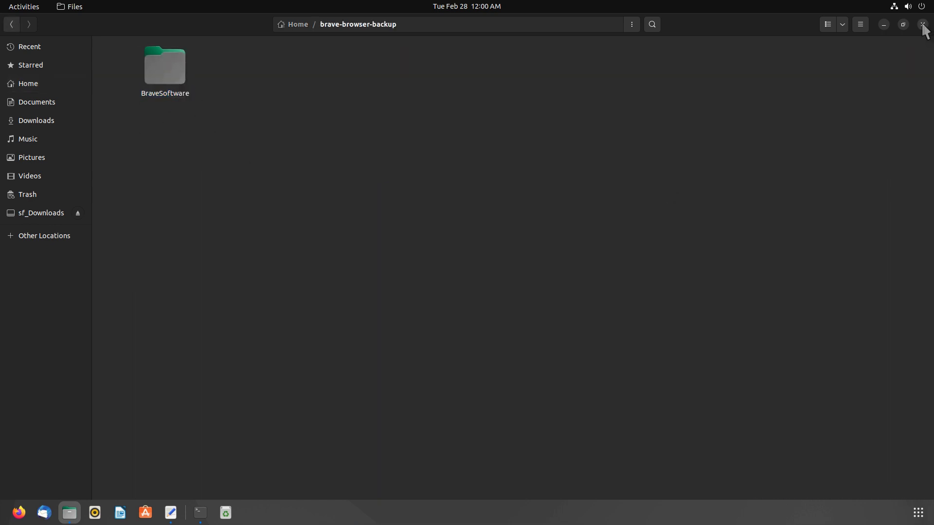
click(884, 24)
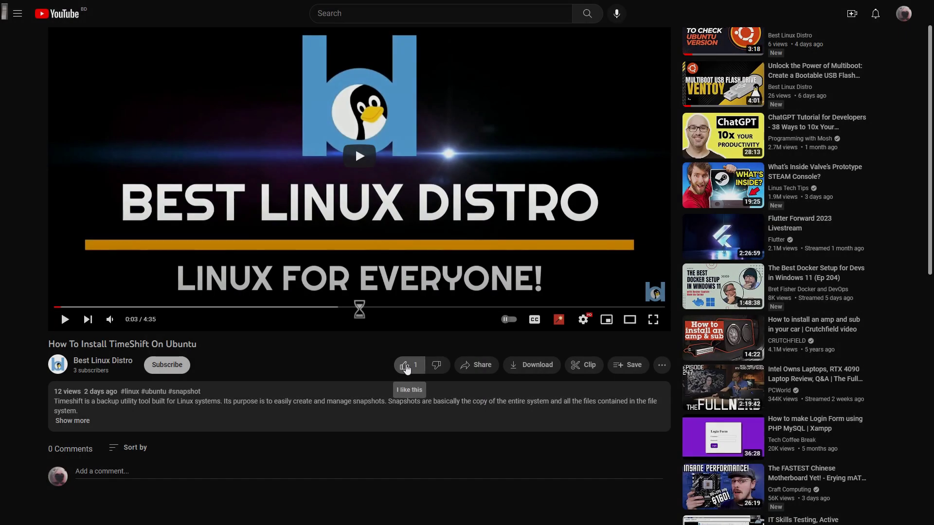
- Like the TimeShift video and subscribe to Best Linux Distro with notifications set to All
click(396, 373)
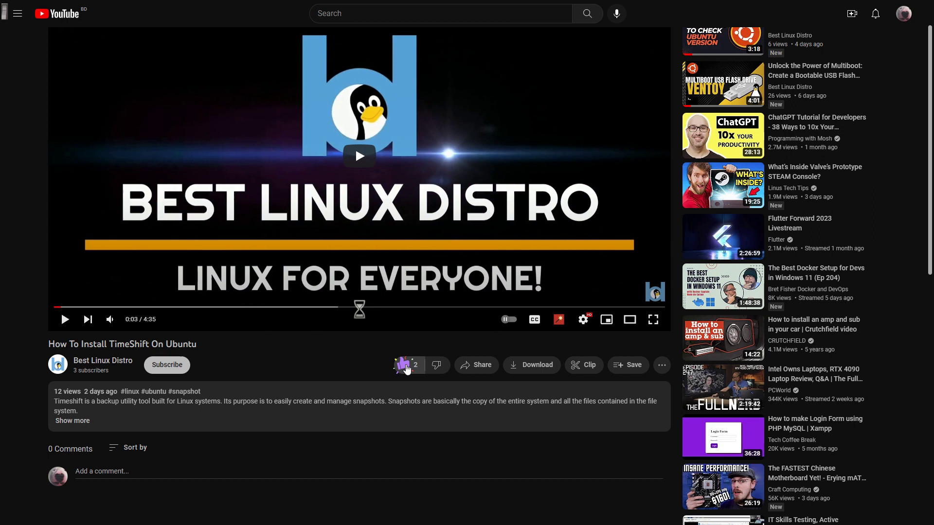
click(184, 370)
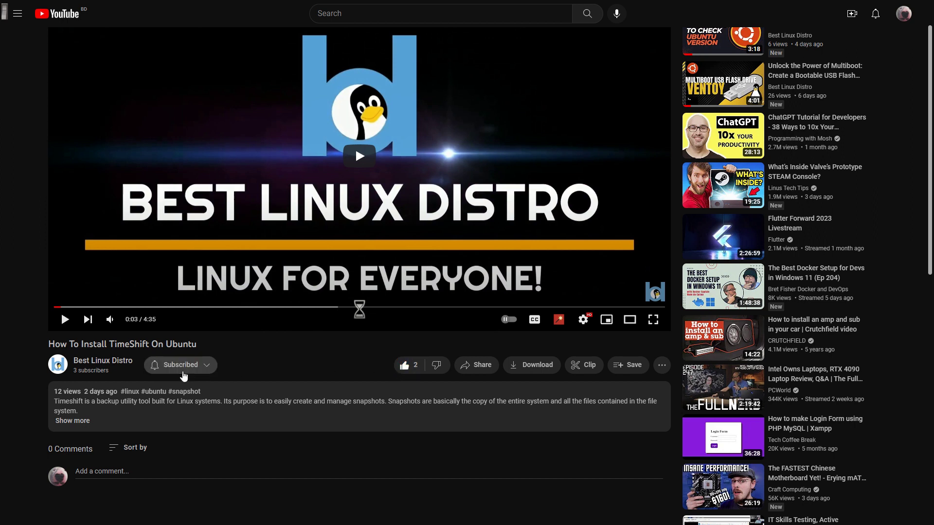
click(209, 367)
click(197, 387)
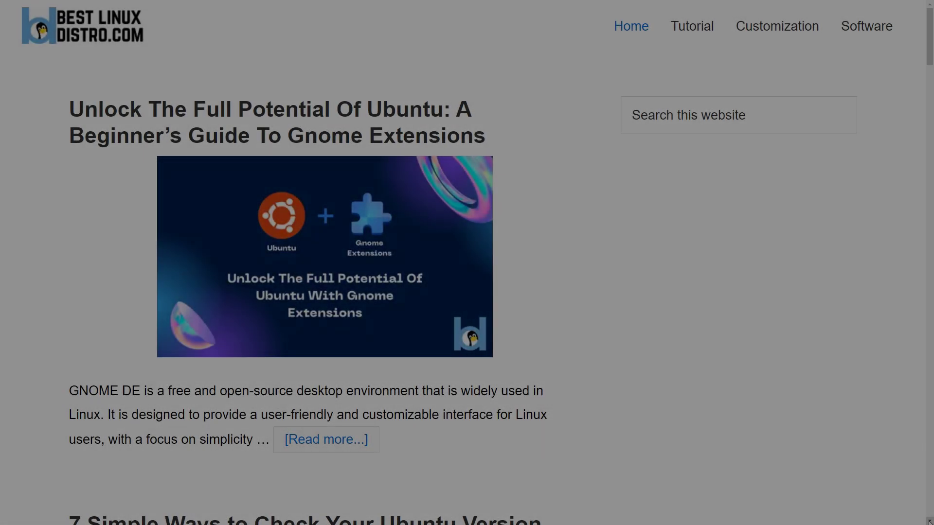
scroll(929, 521, down, 8)
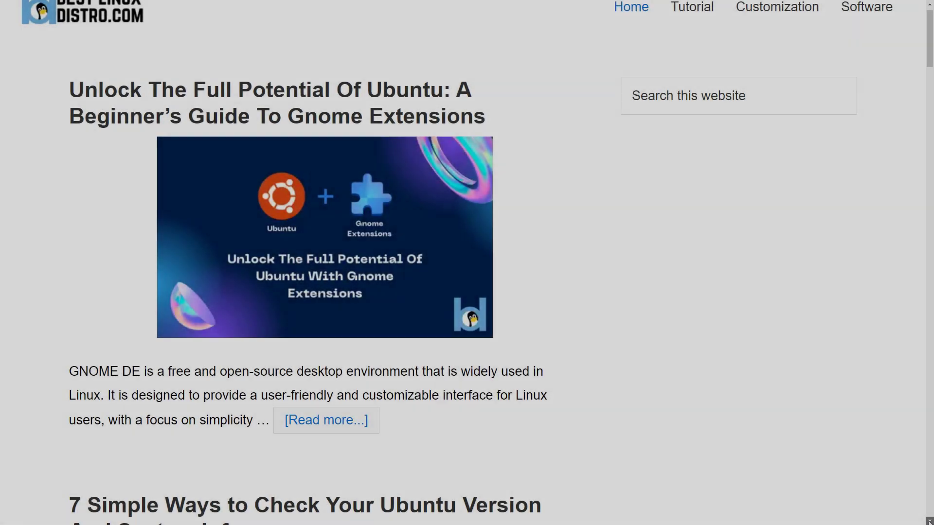